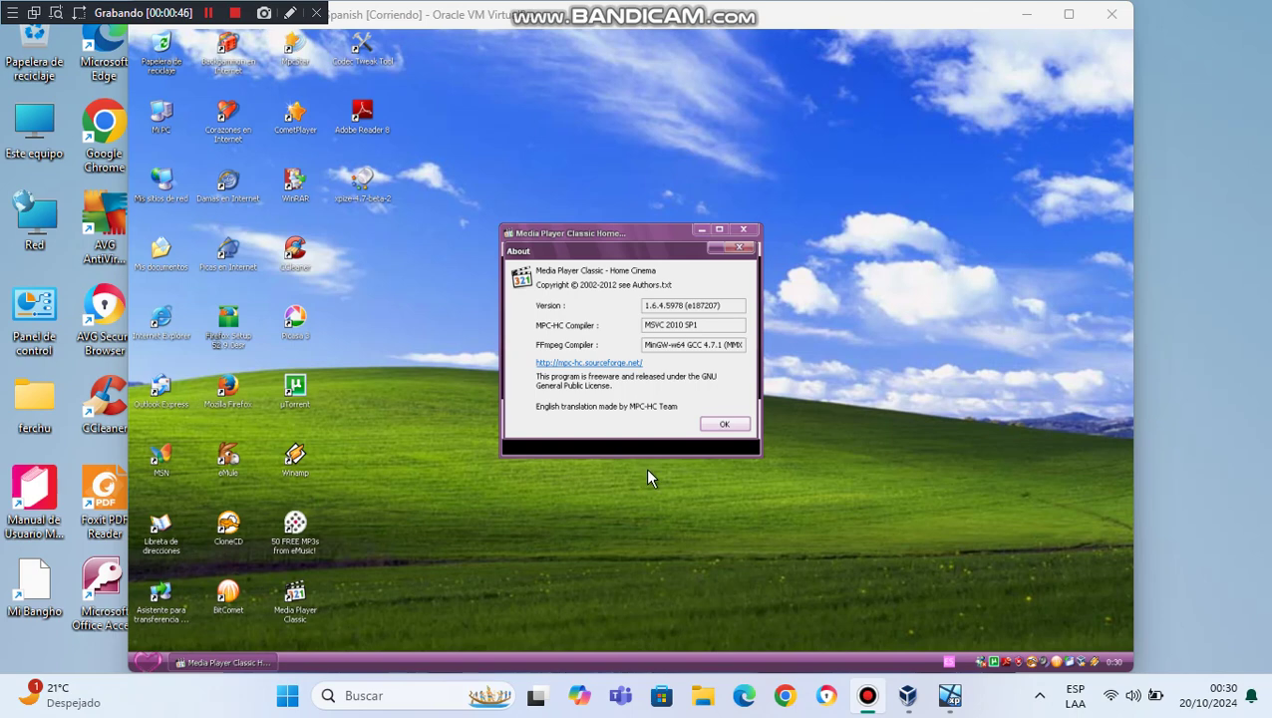
- Dismiss the About information and close Media Player Classic
{"action": "left_click", "coordinate": [723, 424]}
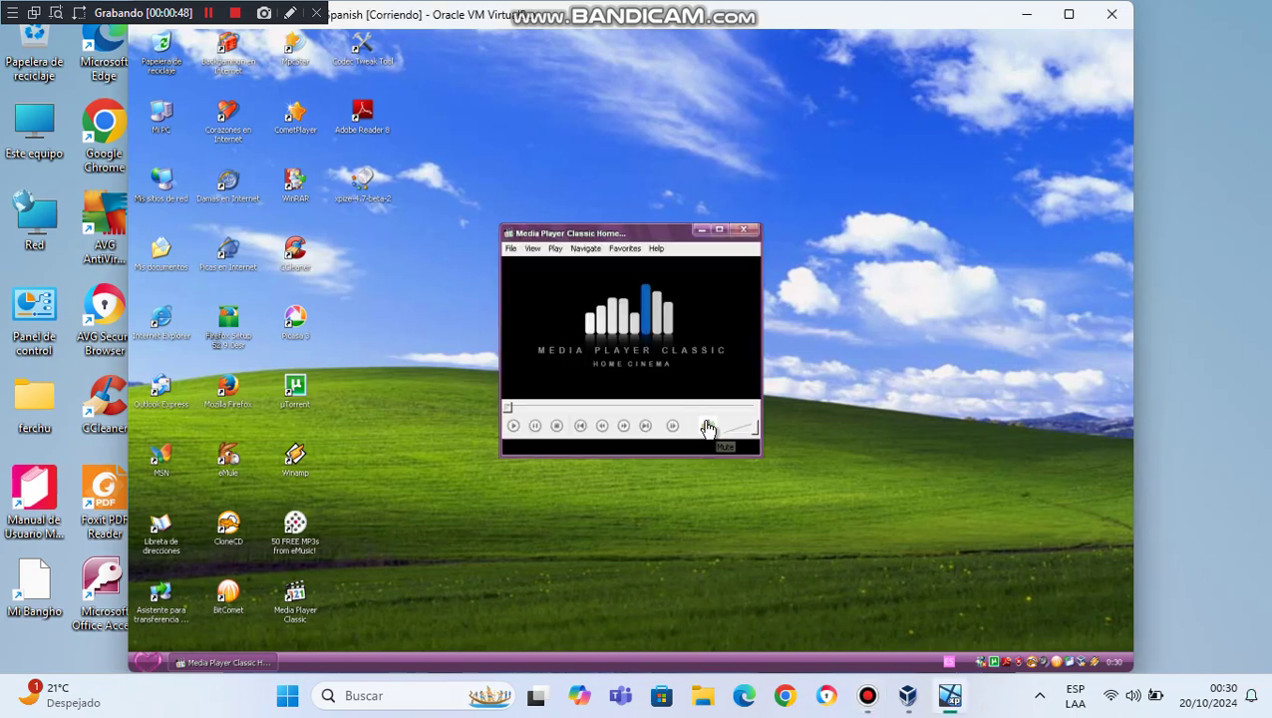
{"action": "left_click", "coordinate": [739, 233]}
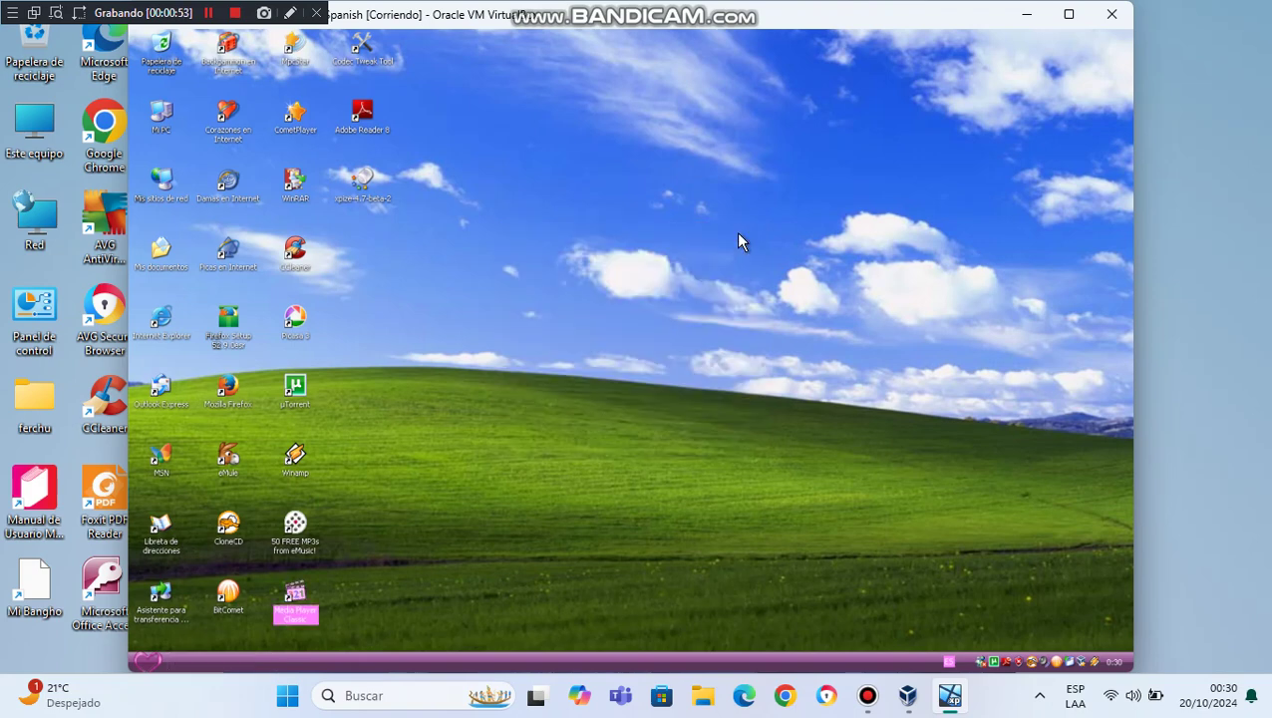
- Open Adobe Reader 8, dismiss its Beyond Adobe Reader welcome window, view the program's About information and close the program
{"action": "double_click", "coordinate": [361, 113]}
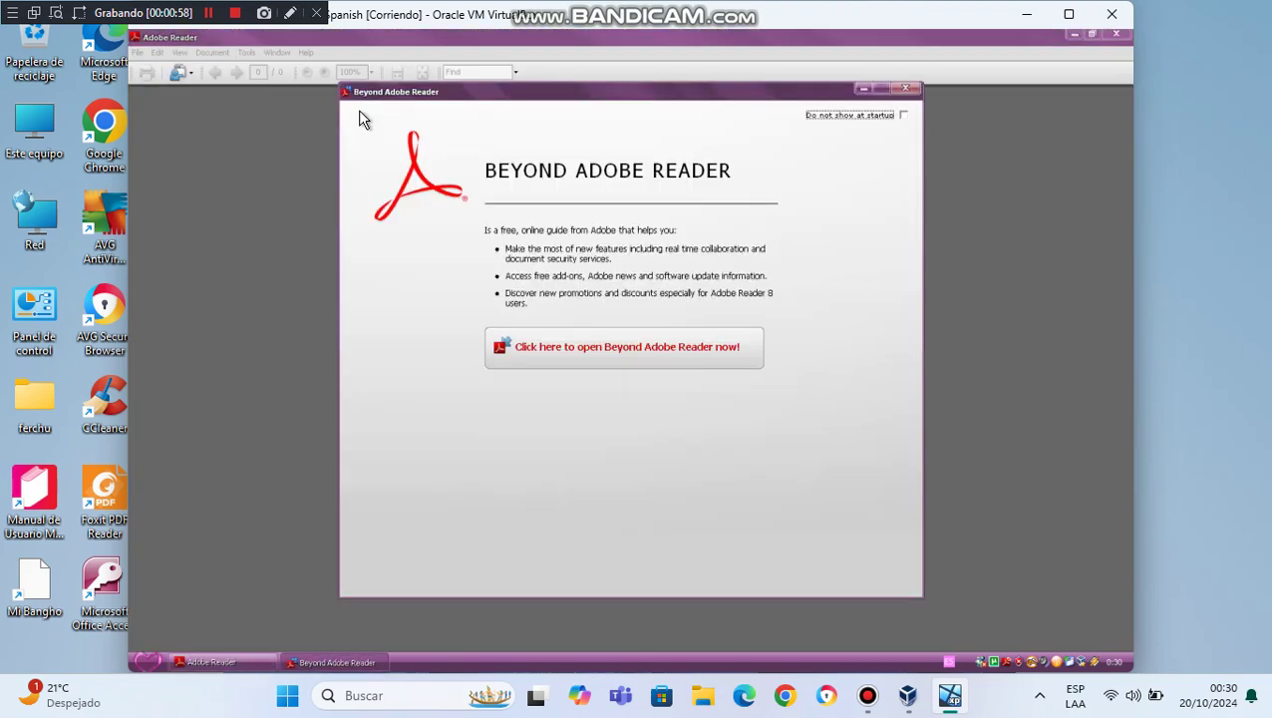
{"action": "left_click", "coordinate": [902, 91]}
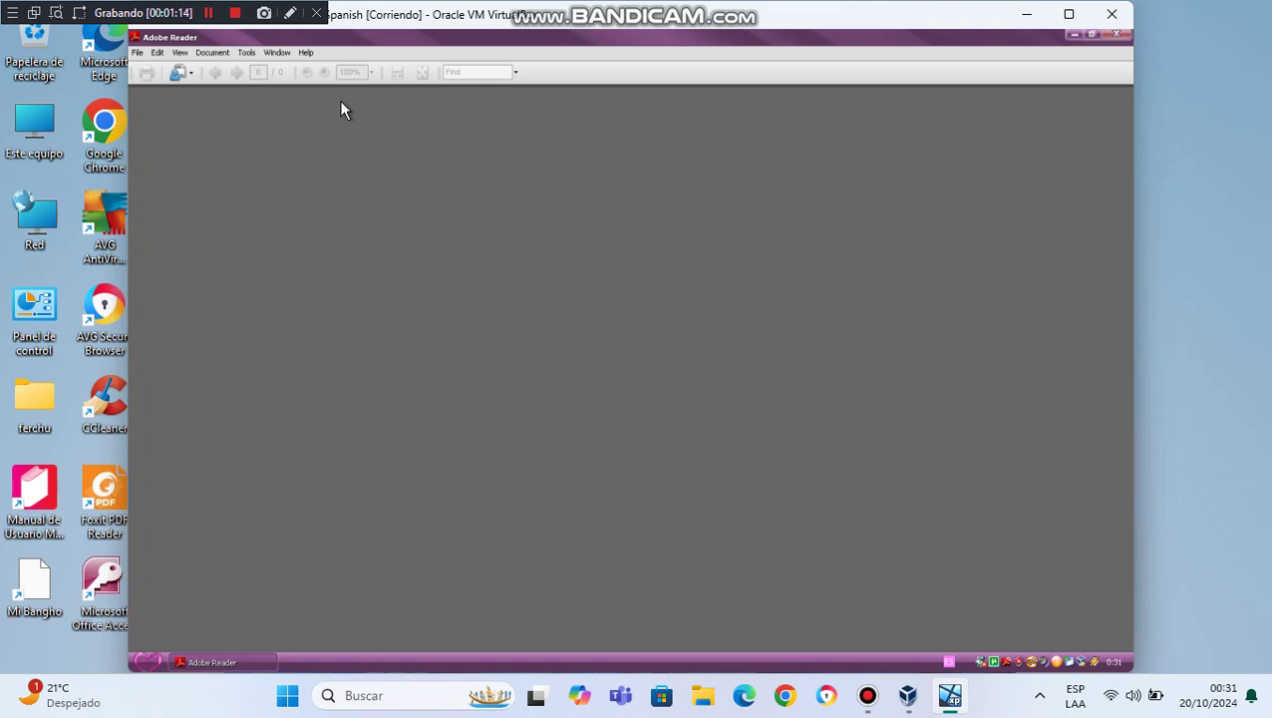
{"action": "left_click", "coordinate": [304, 55]}
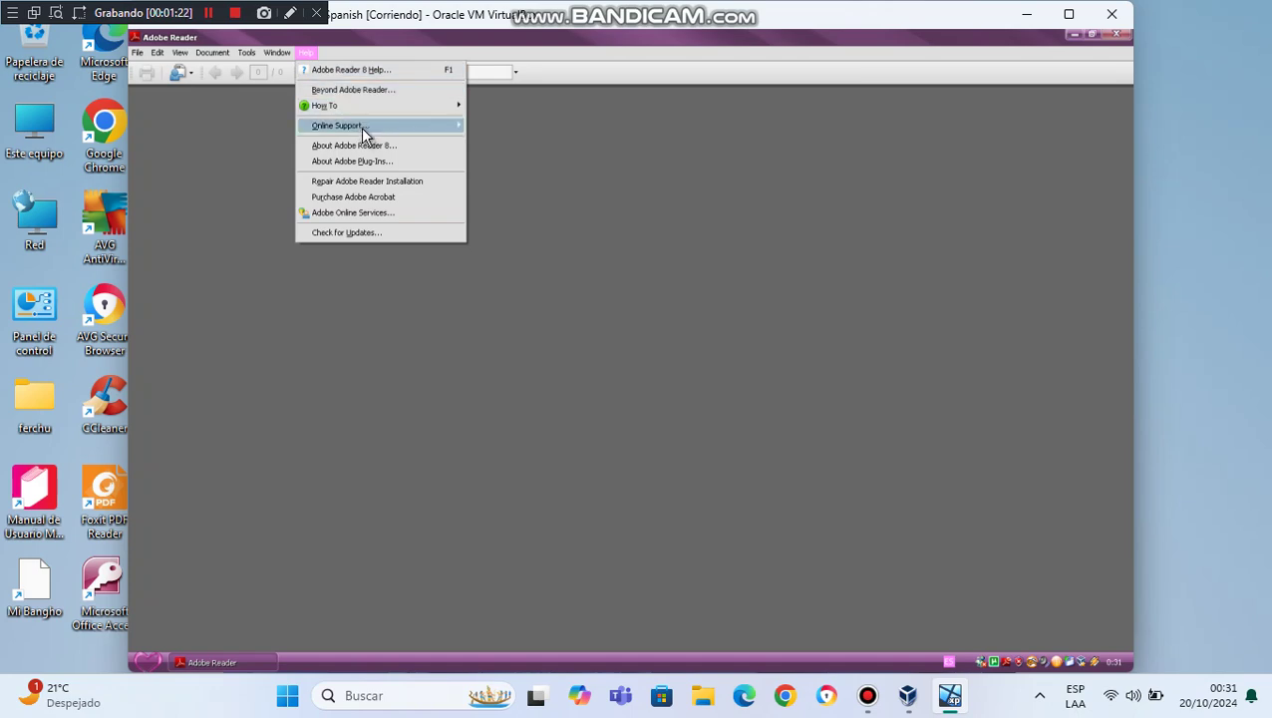
{"action": "left_click", "coordinate": [405, 153]}
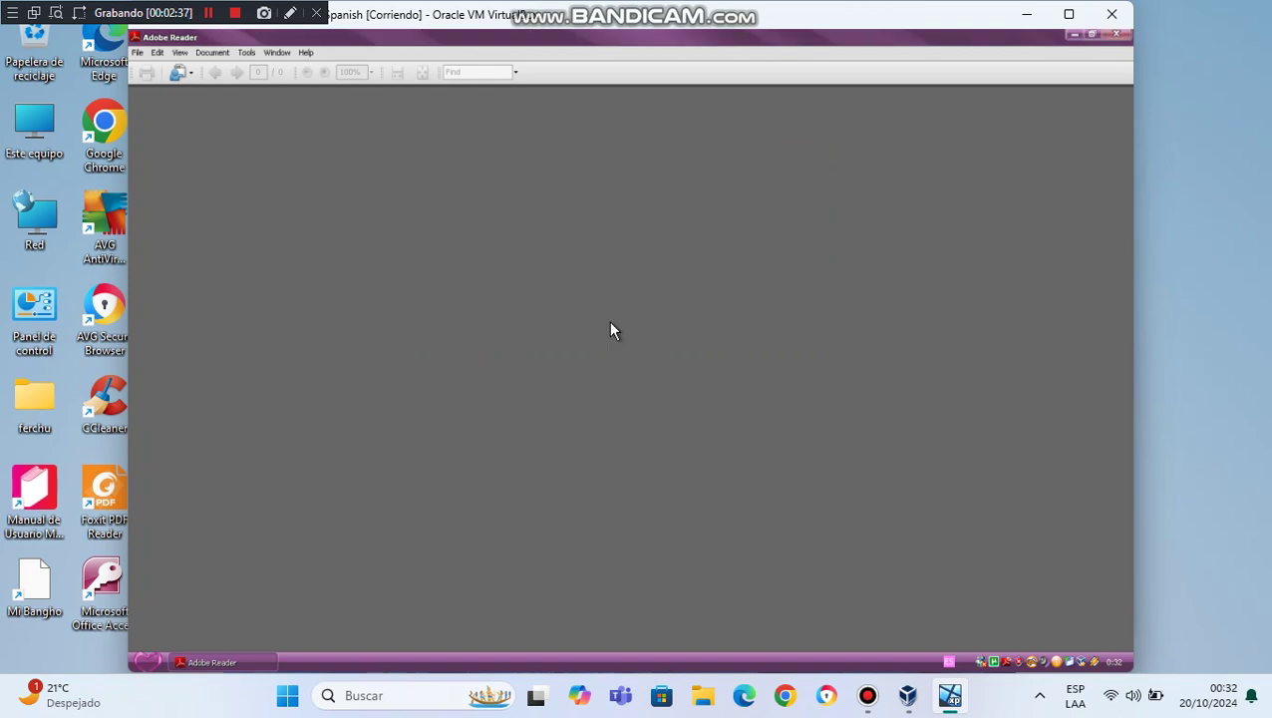
{"action": "left_click", "coordinate": [1117, 36]}
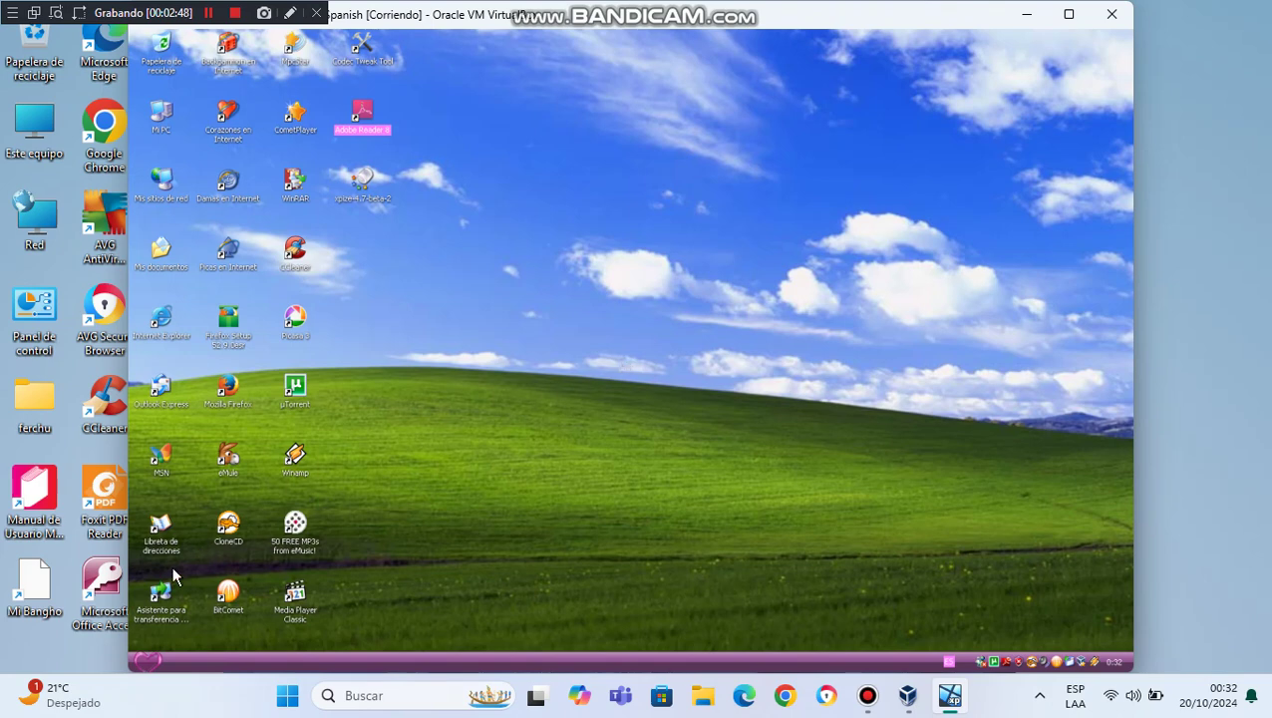
- Open Paint from the accessories, maximize its window and enlarge the blank canvas to nearly fill the work area
{"action": "left_click", "coordinate": [150, 662]}
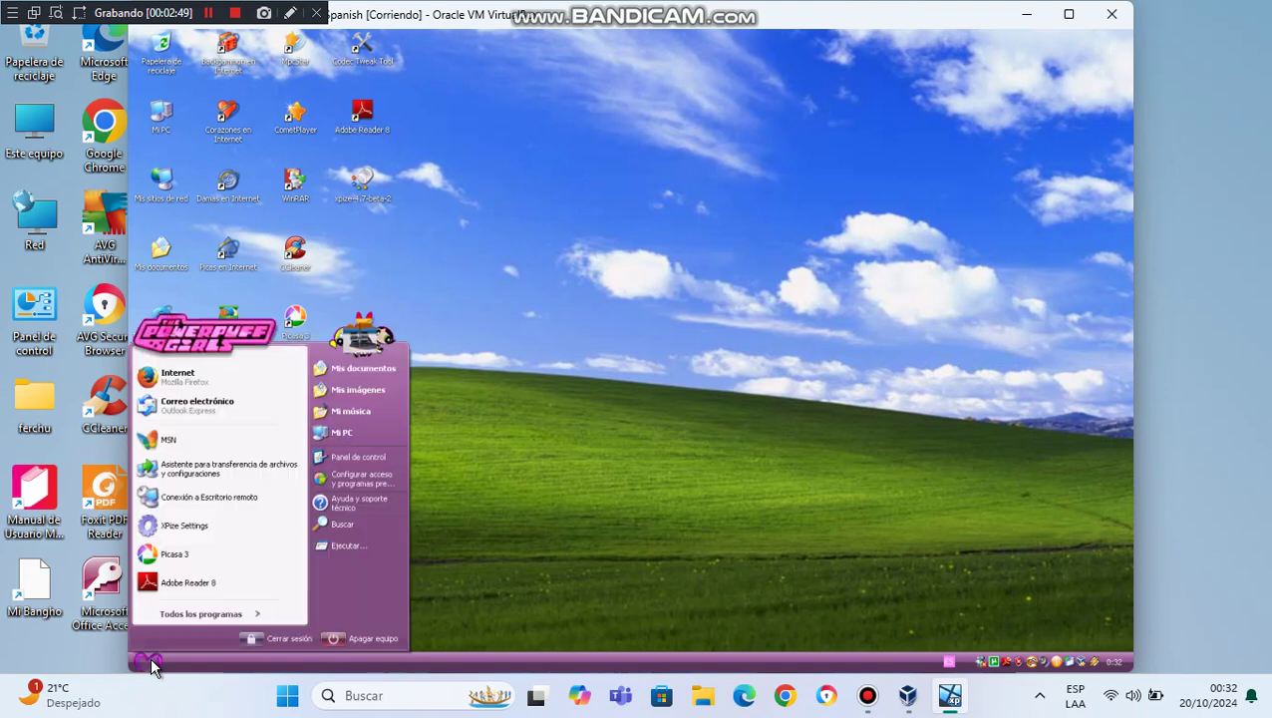
{"action": "left_click", "coordinate": [197, 608]}
{"action": "mouse_move", "coordinate": [364, 232]}
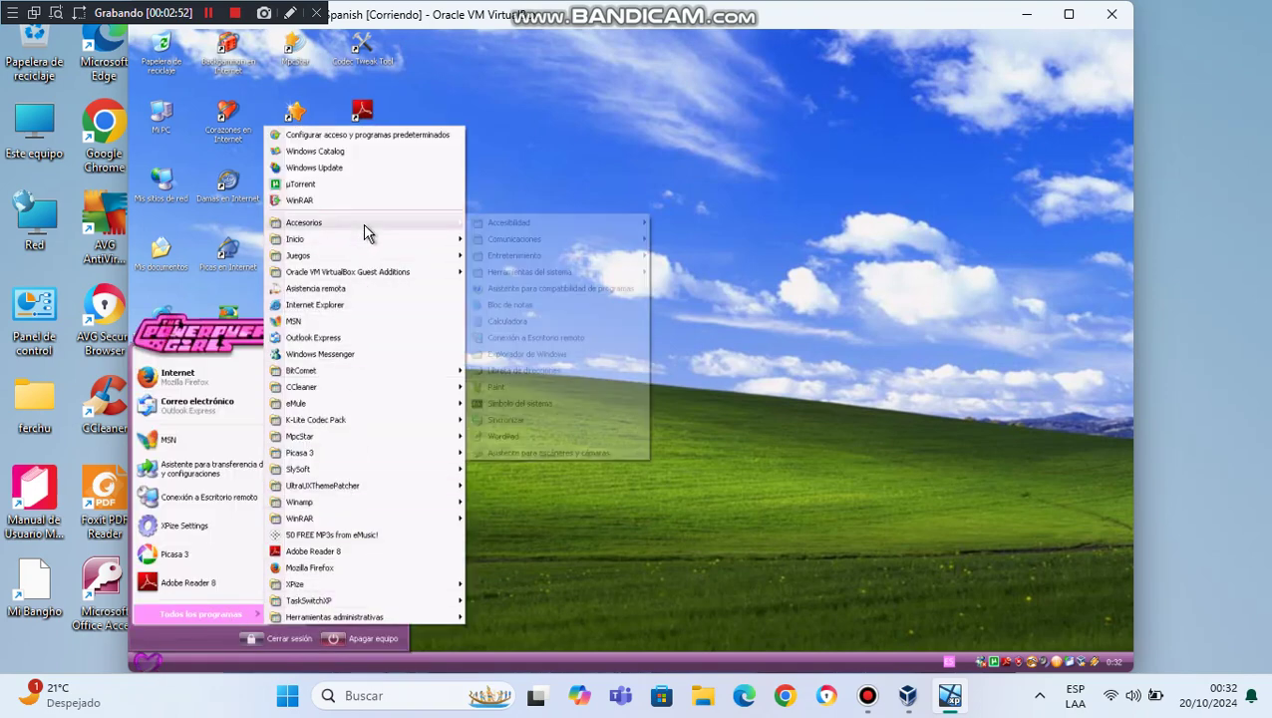
{"action": "left_click", "coordinate": [505, 386]}
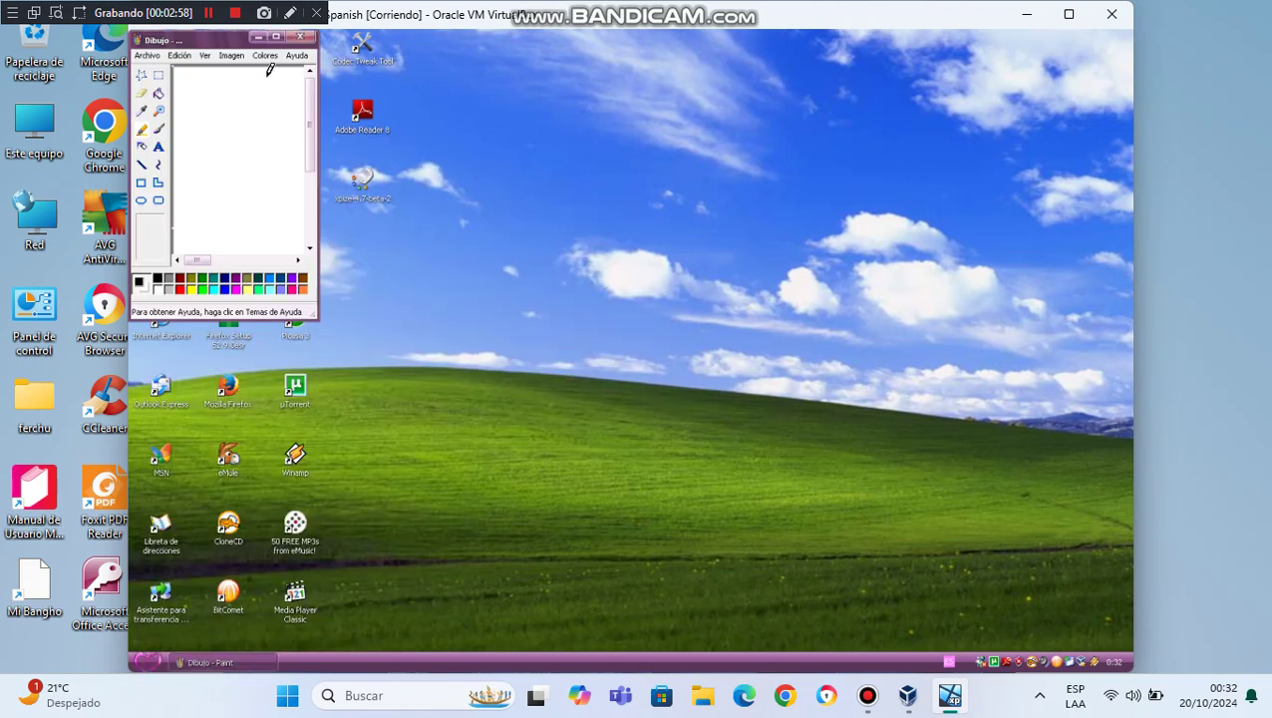
{"action": "left_click", "coordinate": [275, 40]}
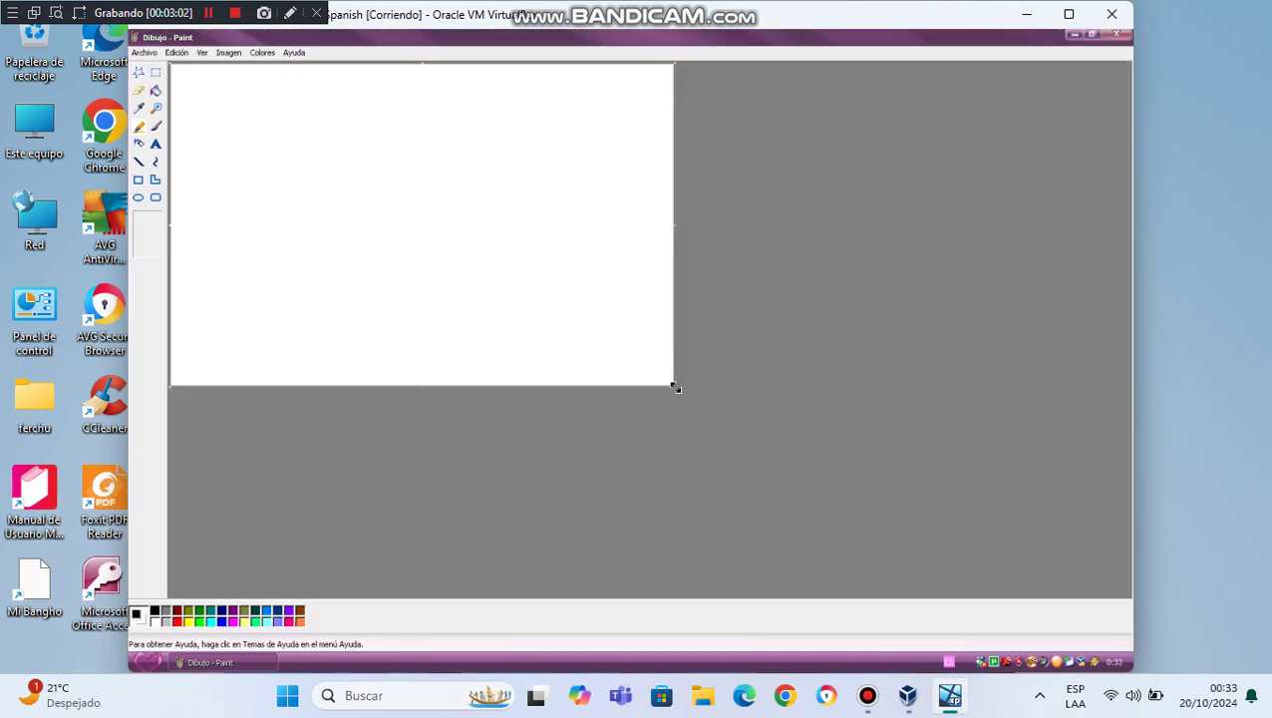
{"action": "mouse_move", "coordinate": [677, 388]}
{"action": "left_mouse_down"}
{"action": "mouse_move", "coordinate": [747, 434]}
{"action": "mouse_move", "coordinate": [1126, 592]}
{"action": "left_mouse_up"}
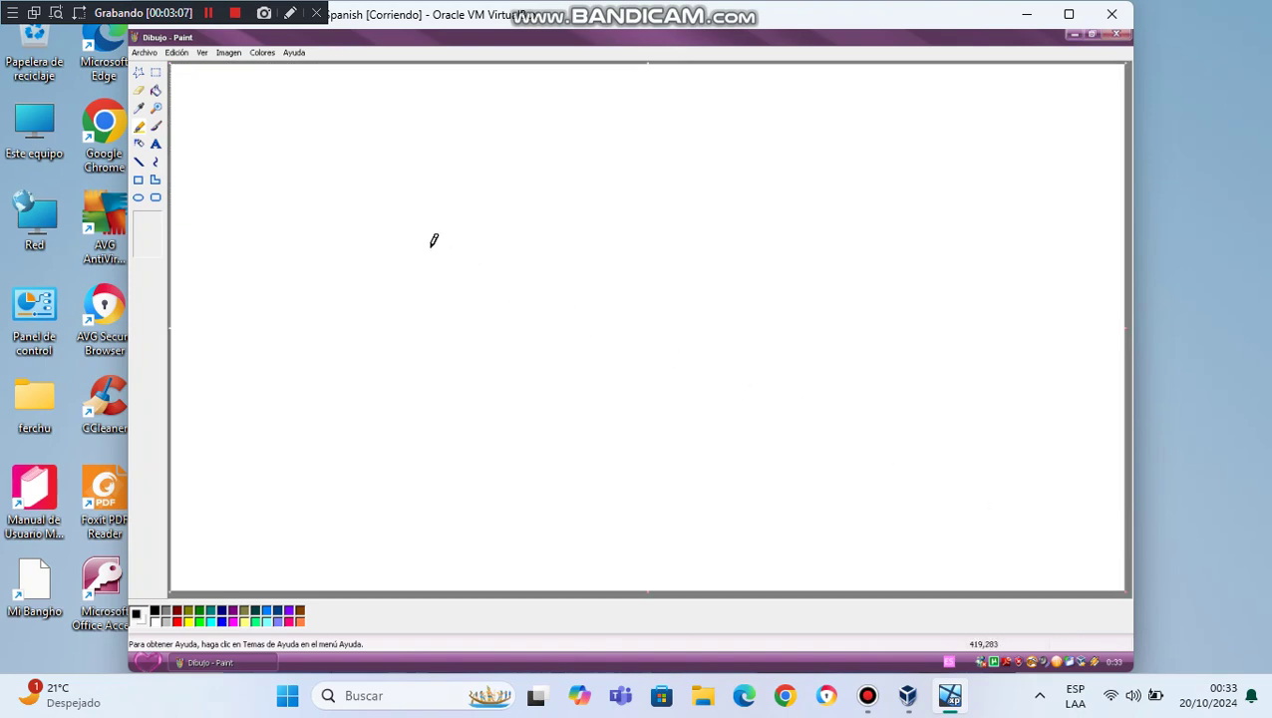
{"action": "left_click", "coordinate": [207, 13]}
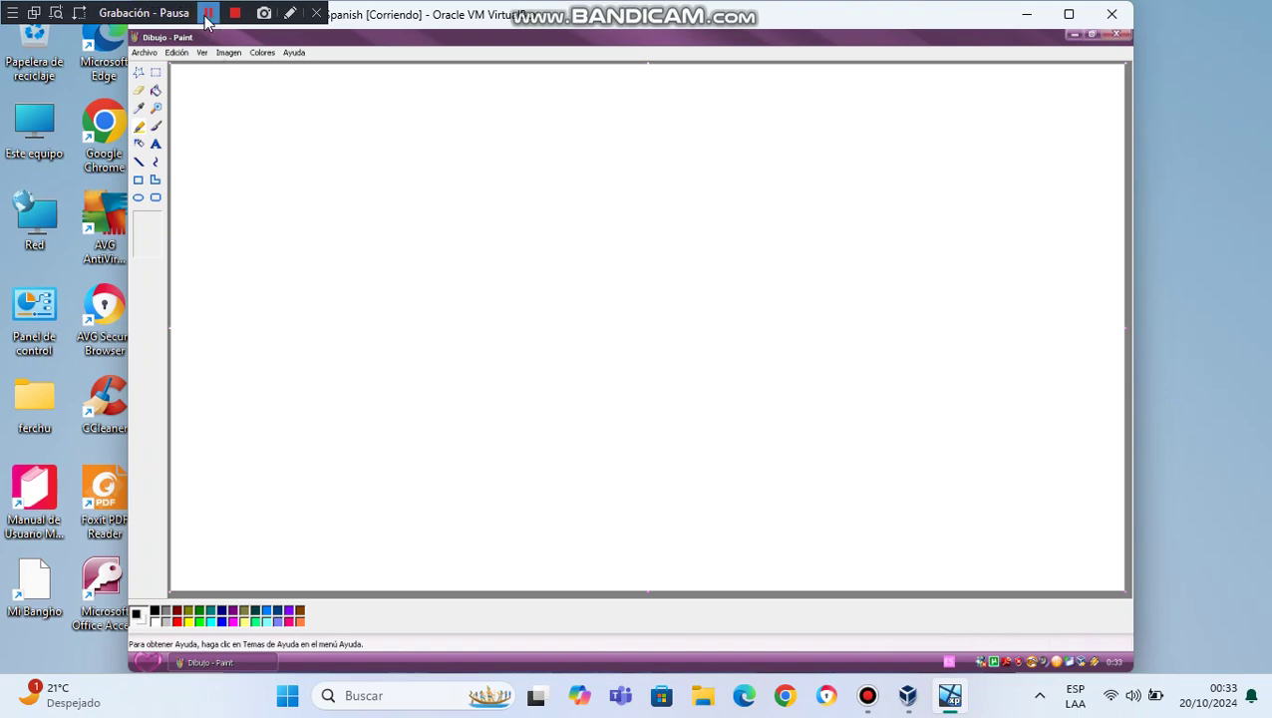
{"action": "left_click", "coordinate": [207, 14]}
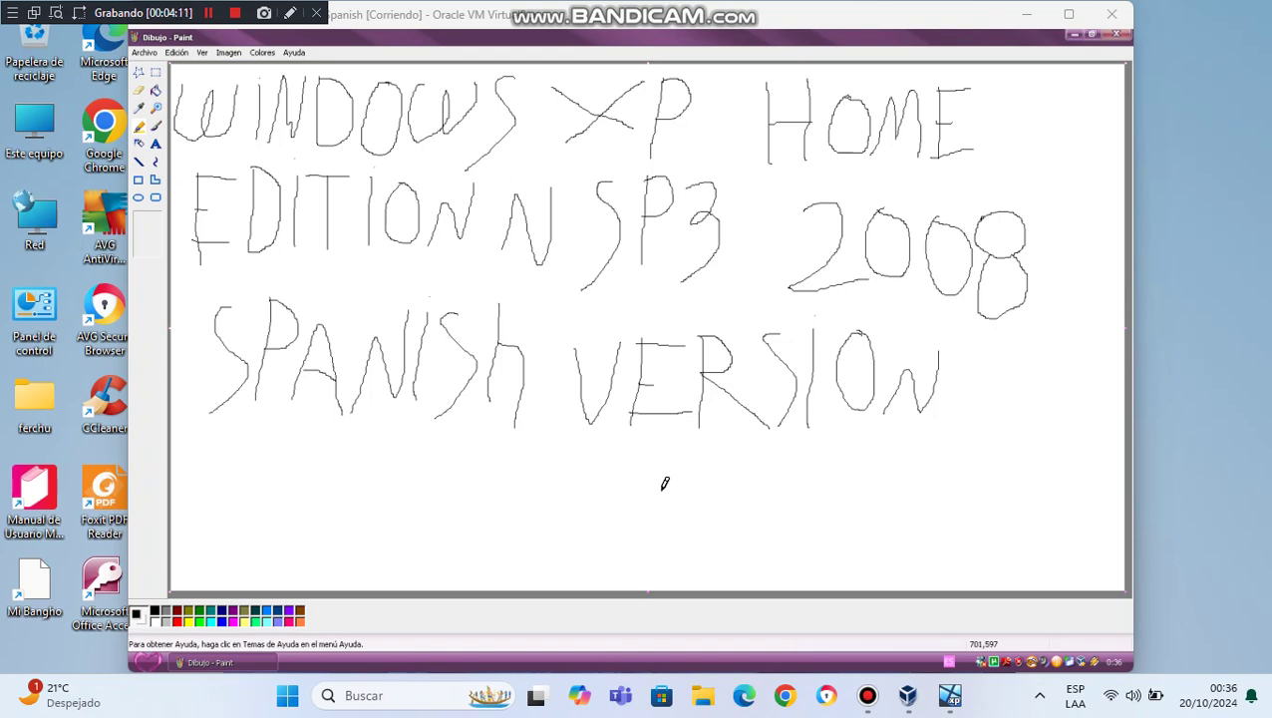
- View Paint's About information, then close Paint without saving the drawing
{"action": "left_click", "coordinate": [294, 55]}
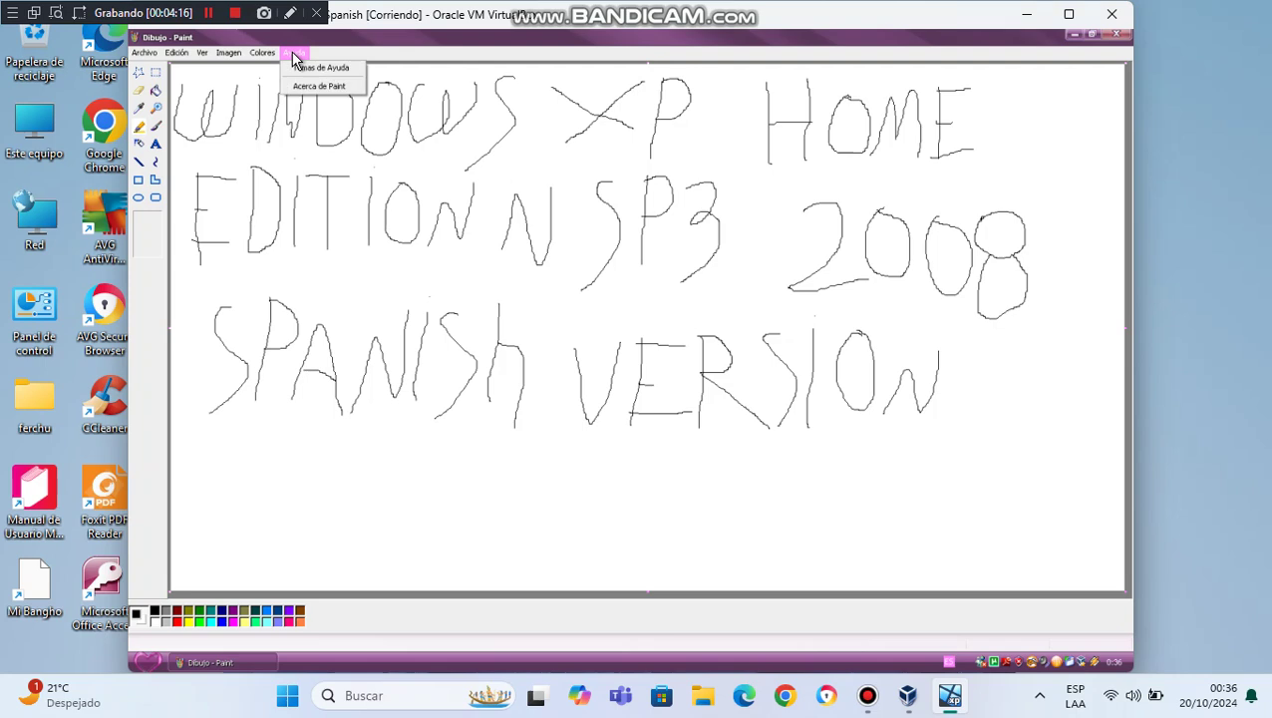
{"action": "left_click", "coordinate": [357, 88]}
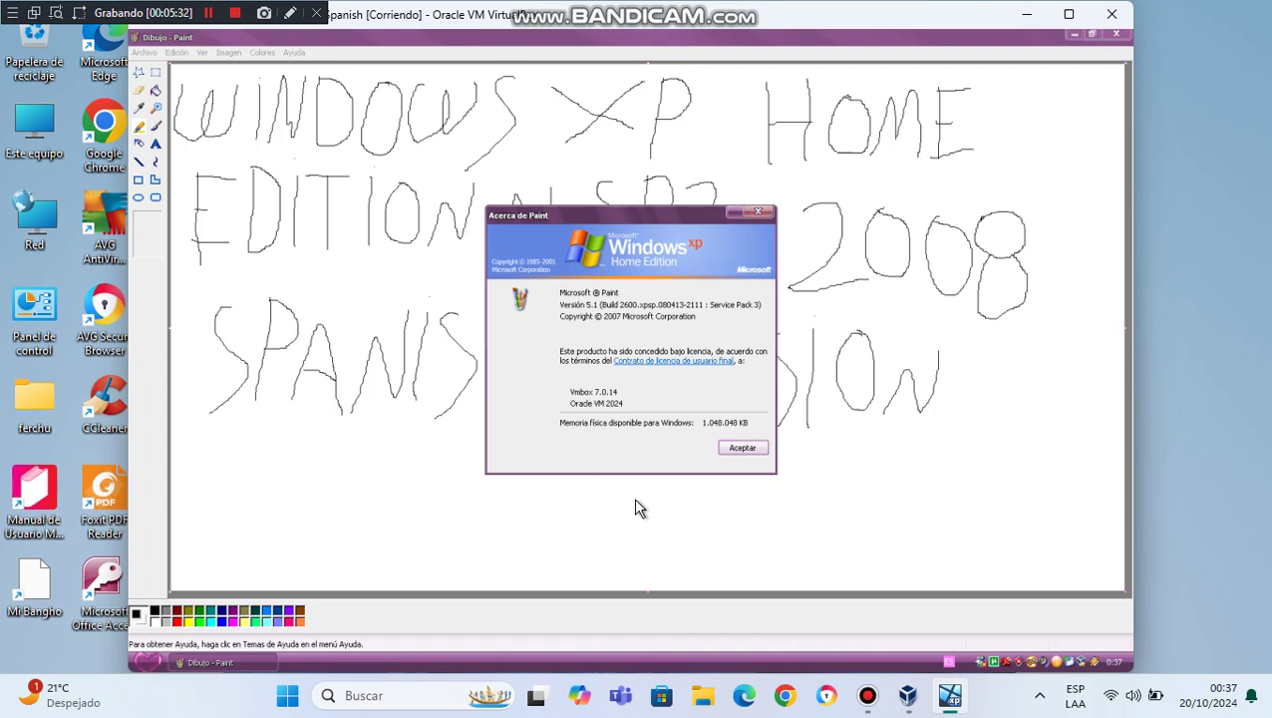
{"action": "left_click", "coordinate": [740, 448]}
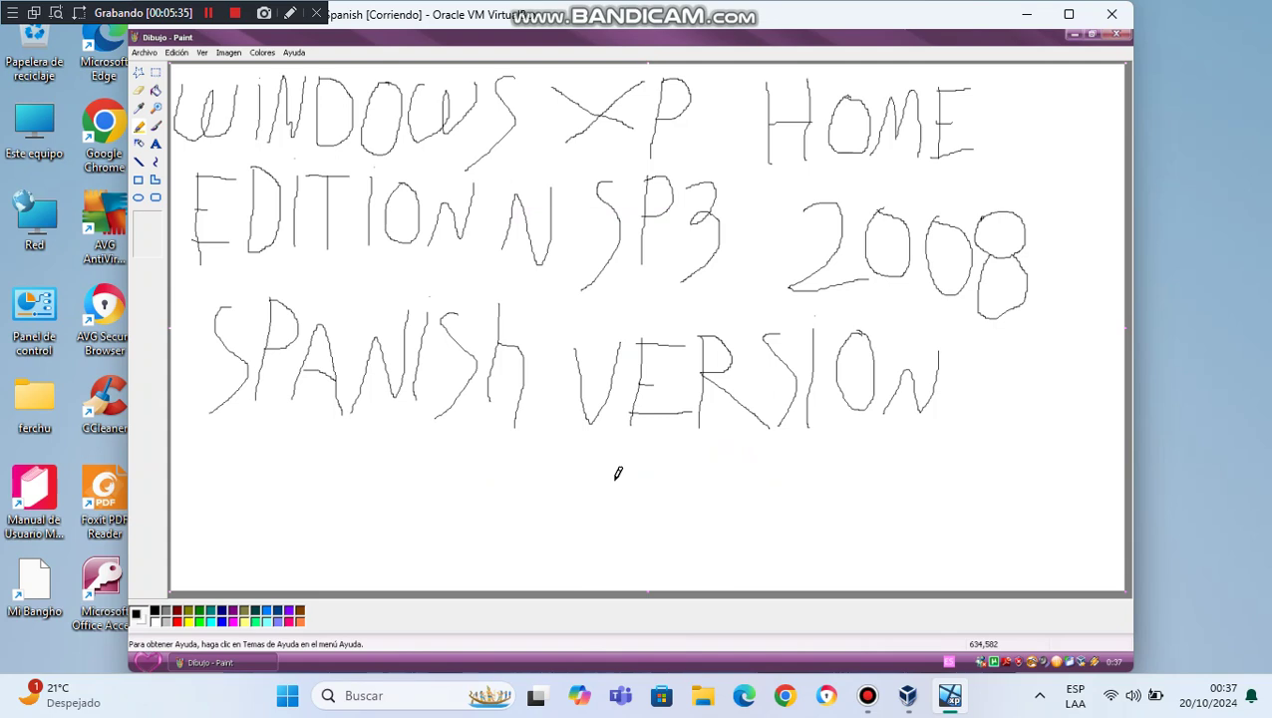
{"action": "left_click", "coordinate": [1116, 37]}
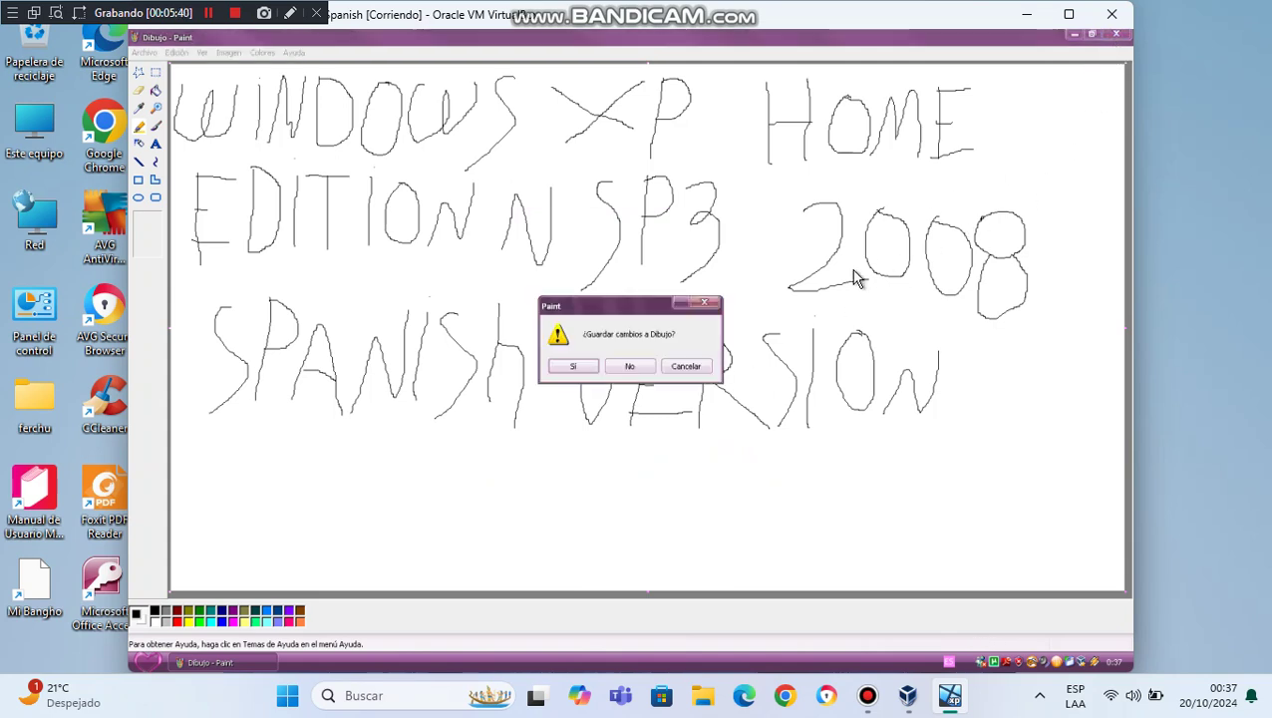
{"action": "left_click", "coordinate": [627, 367]}
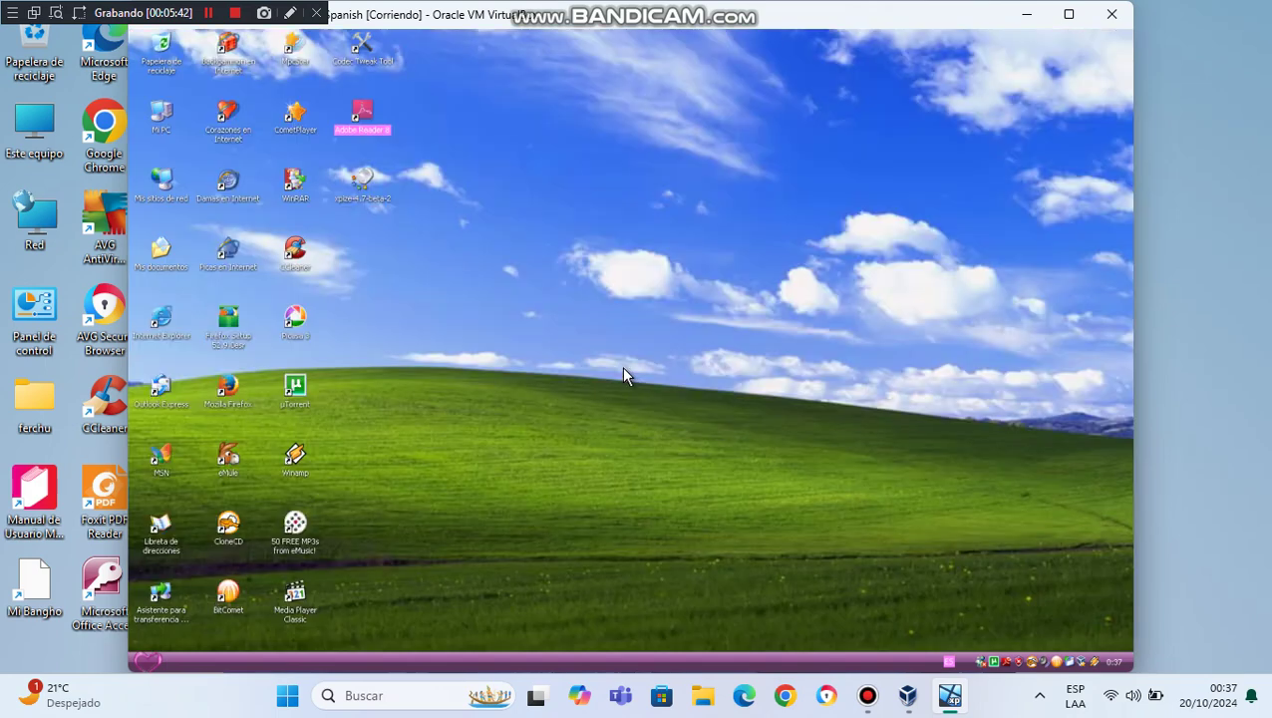
- Look at the virtual machine's volume control and dismiss it without changing the level
{"action": "left_click", "coordinate": [1043, 661]}
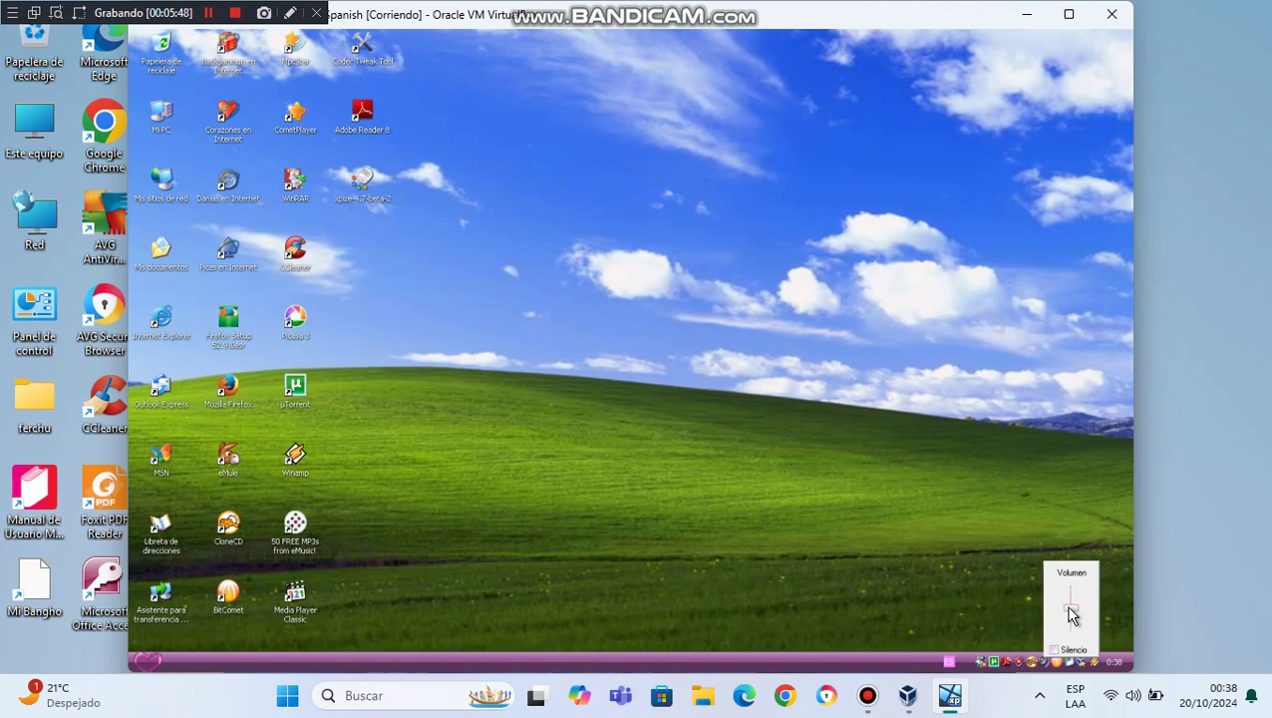
{"action": "left_click", "coordinate": [701, 438]}
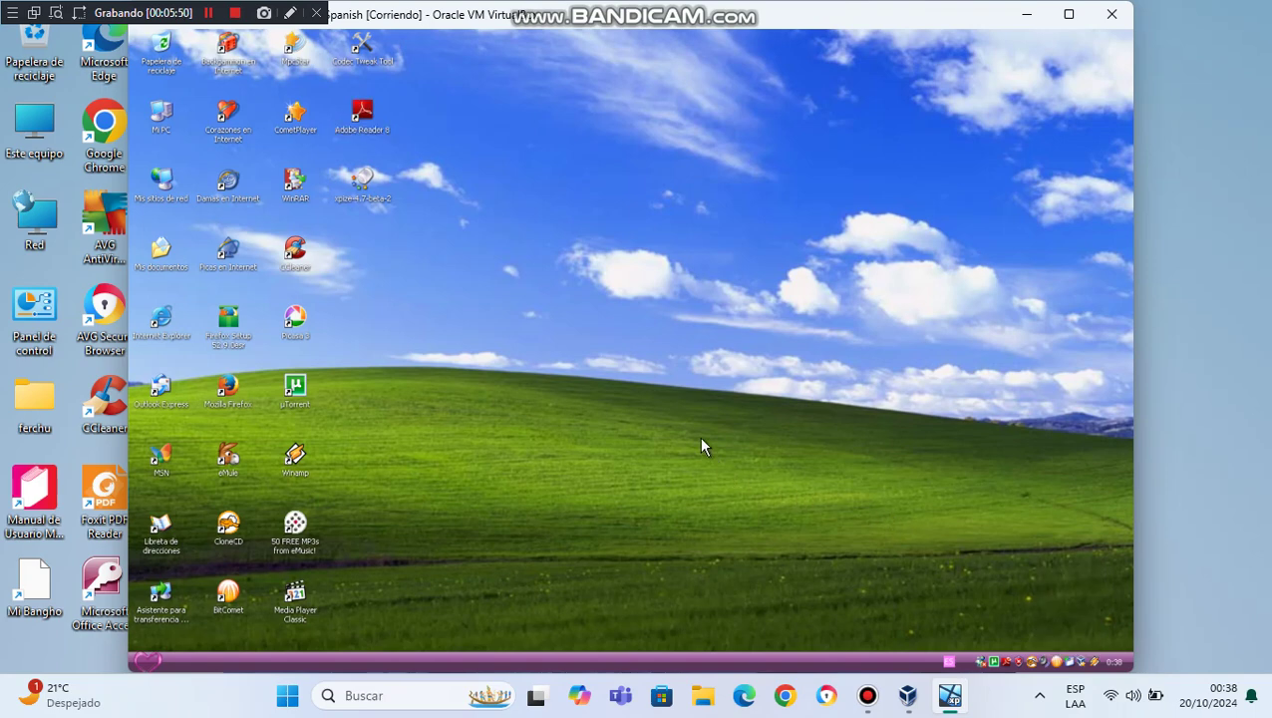
- Try to open XPize Settings
{"action": "left_click", "coordinate": [155, 658]}
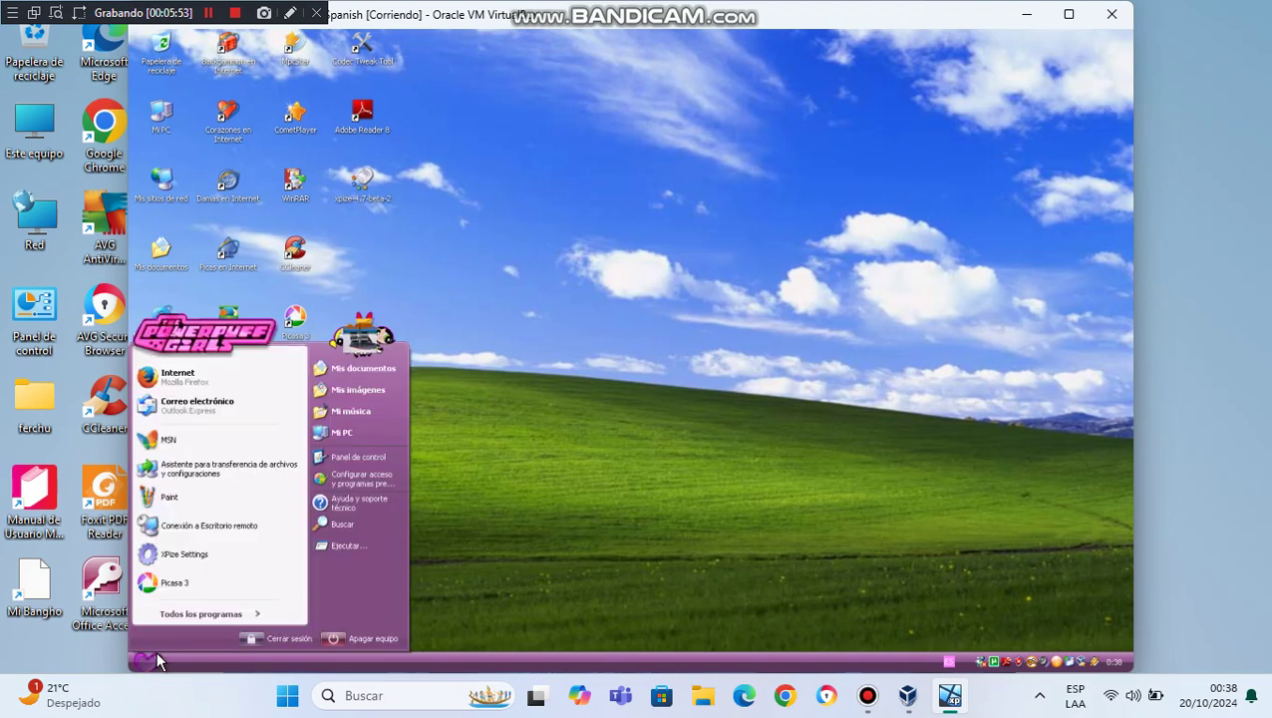
{"action": "left_click", "coordinate": [213, 555]}
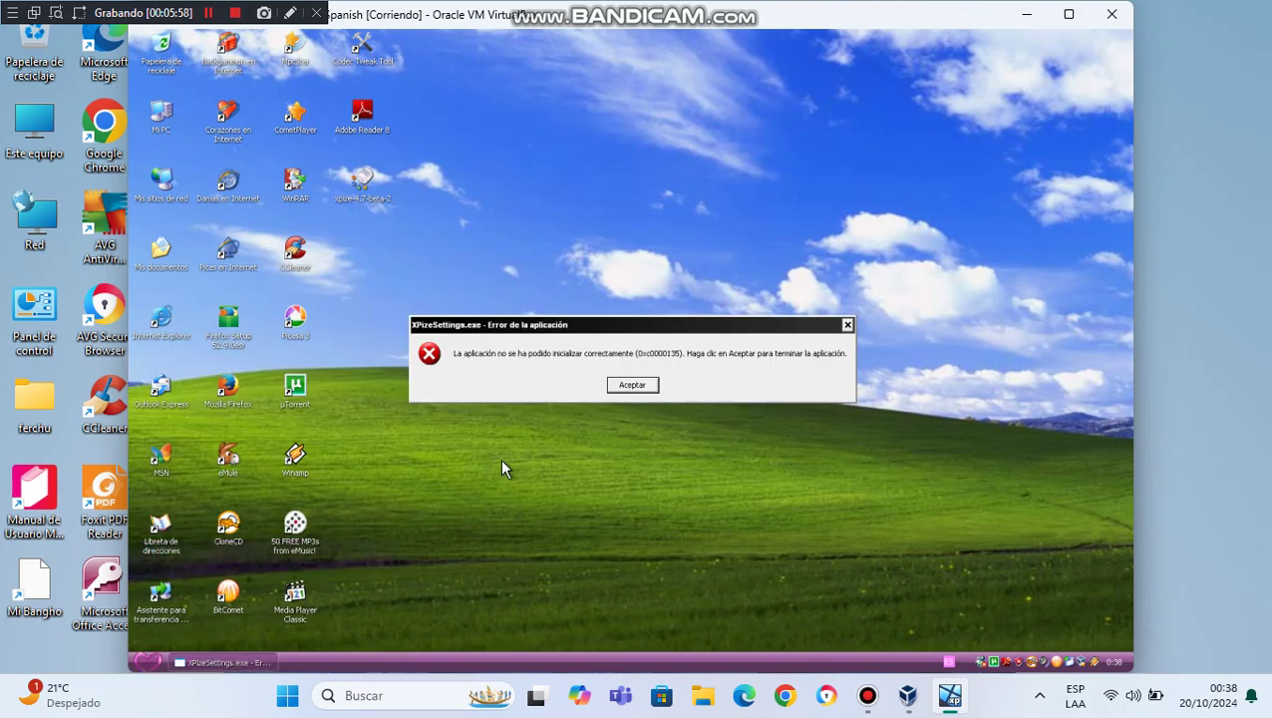
{"action": "left_click", "coordinate": [633, 387]}
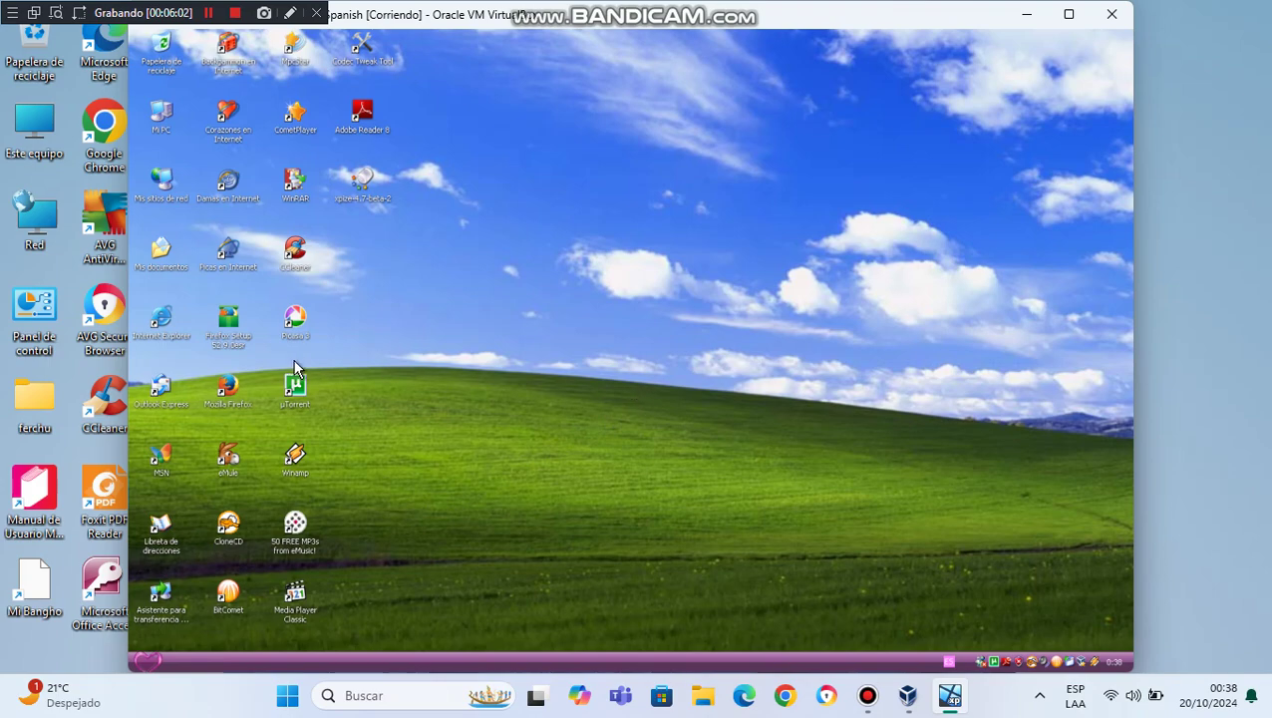
- Open the Imágenes de muestra folder within Mis imágenes in Mis documentos and browse through all its sample pictures
{"action": "double_click", "coordinate": [160, 252]}
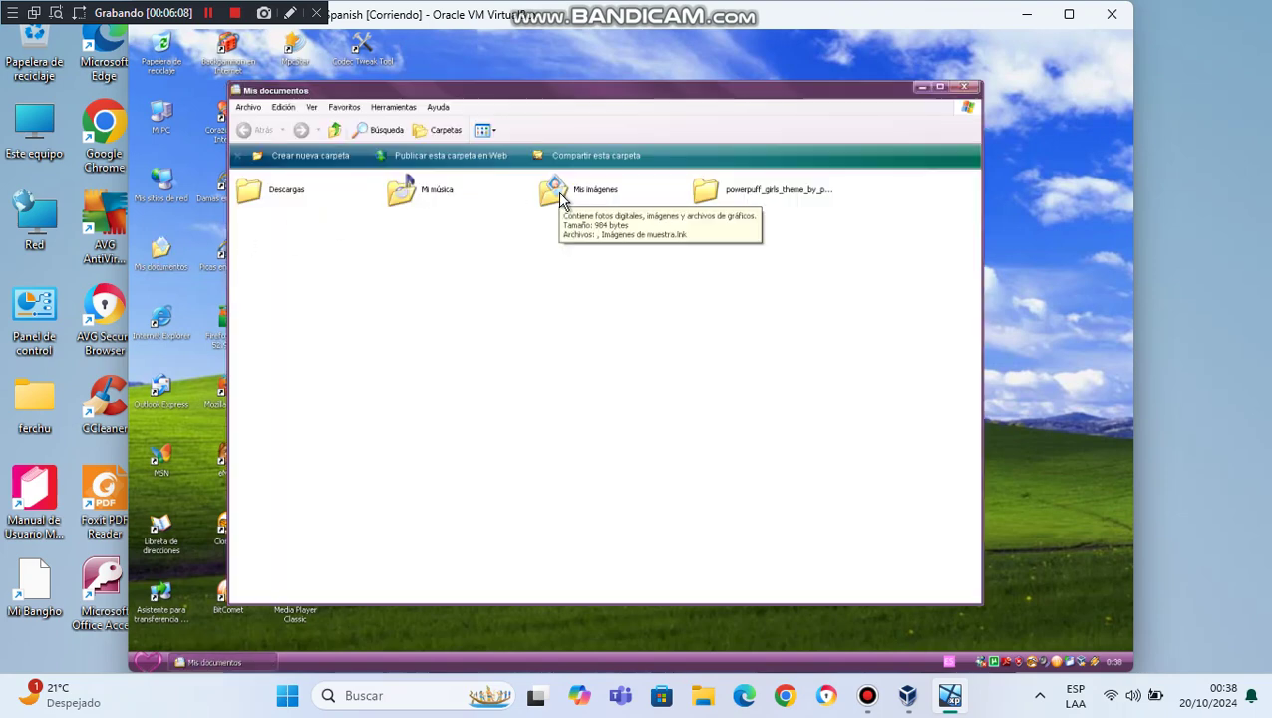
{"action": "double_click", "coordinate": [558, 194]}
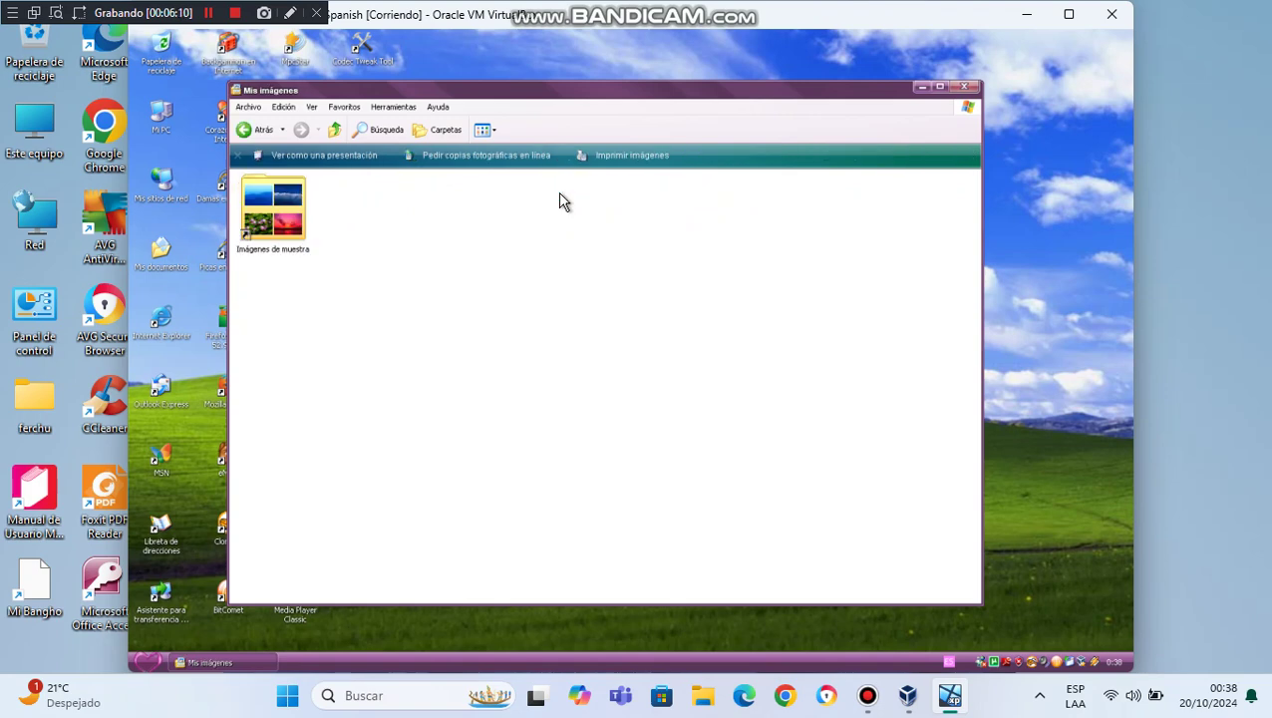
{"action": "double_click", "coordinate": [283, 221]}
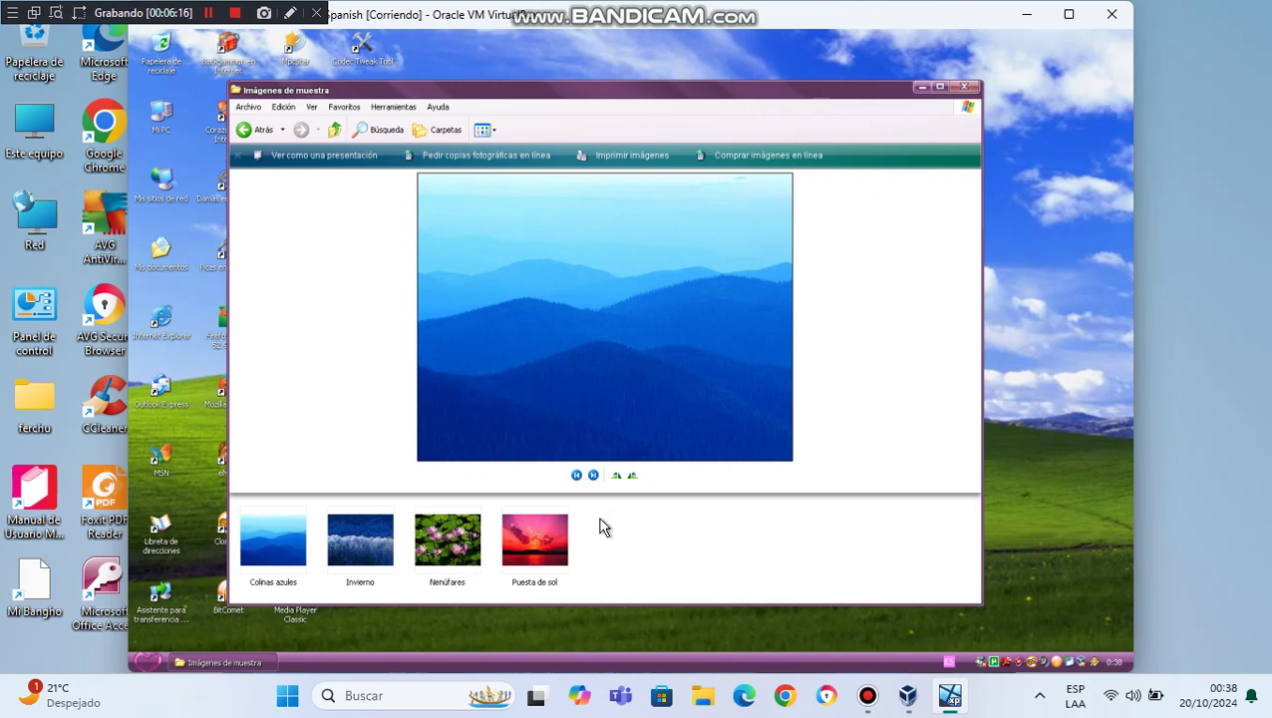
{"action": "left_click", "coordinate": [595, 477]}
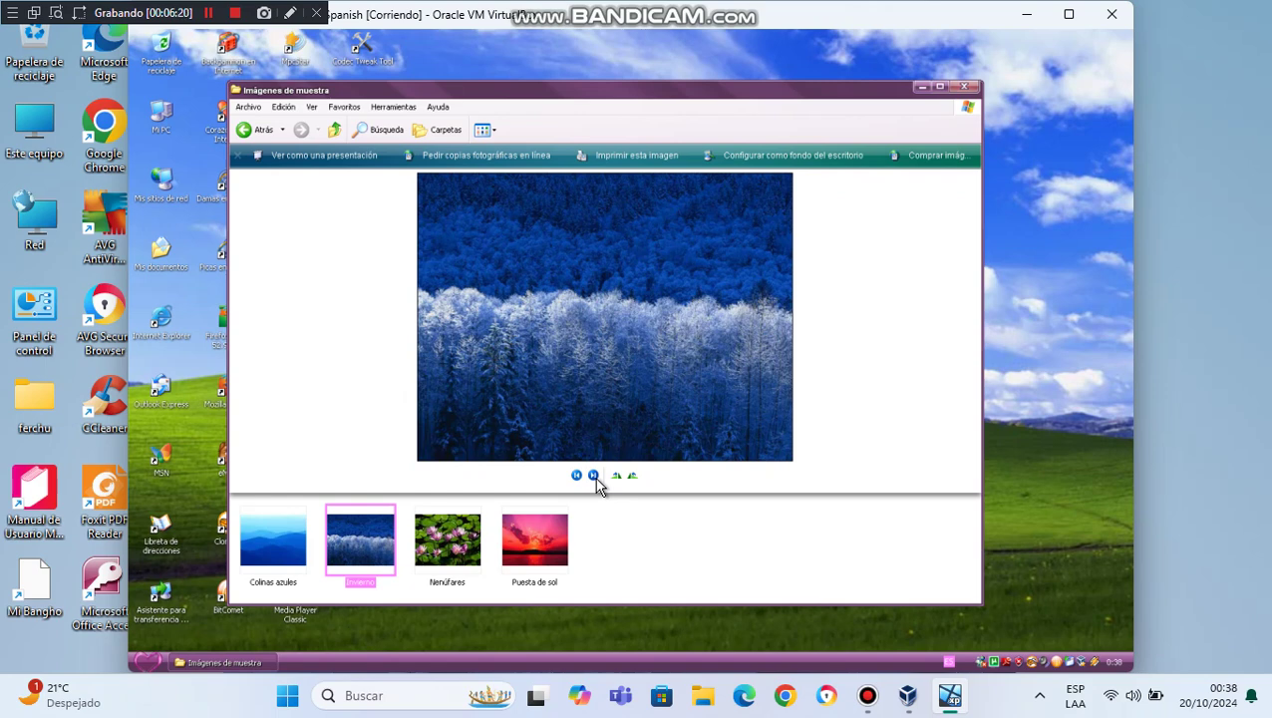
{"action": "left_click", "coordinate": [594, 475]}
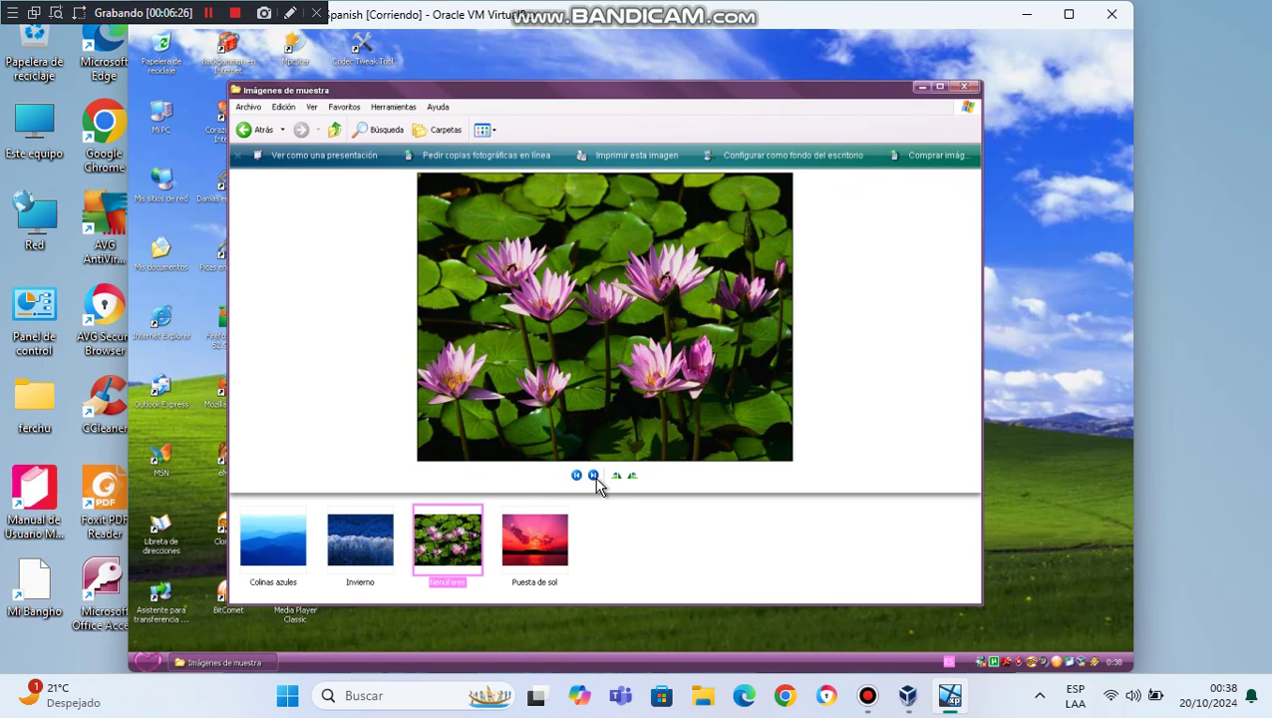
{"action": "left_click", "coordinate": [593, 476]}
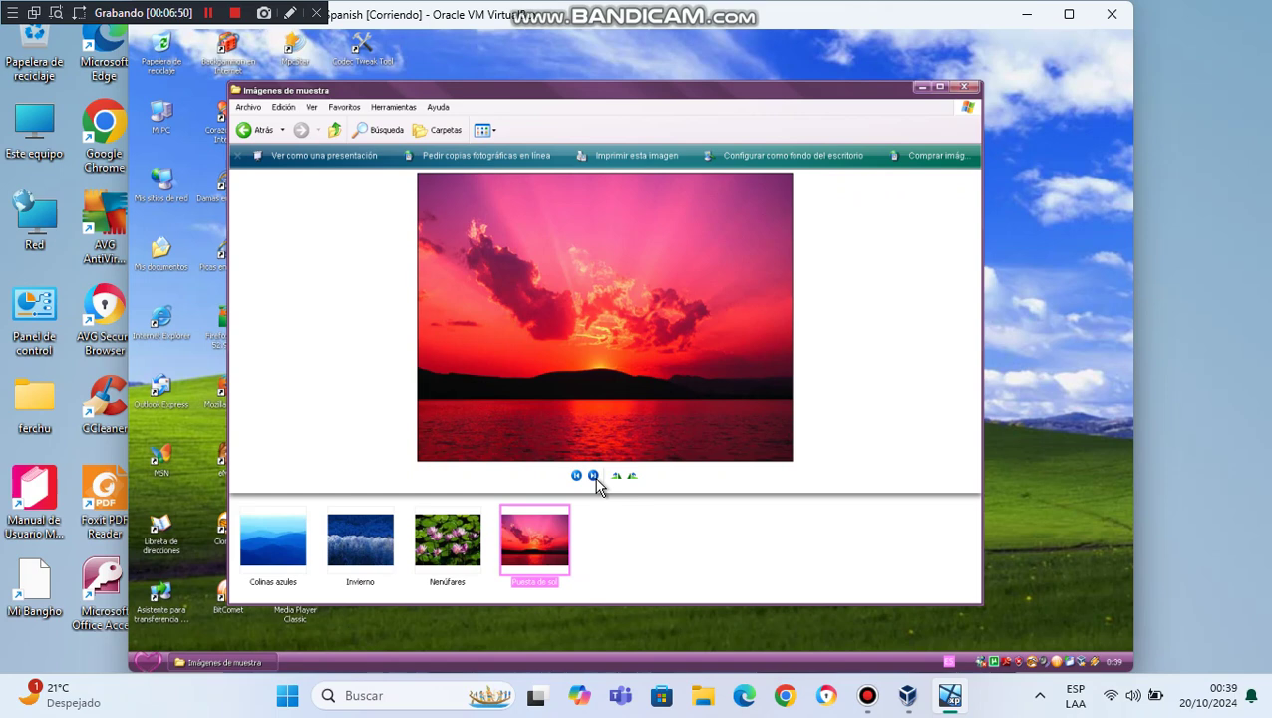
{"action": "left_click", "coordinate": [594, 477]}
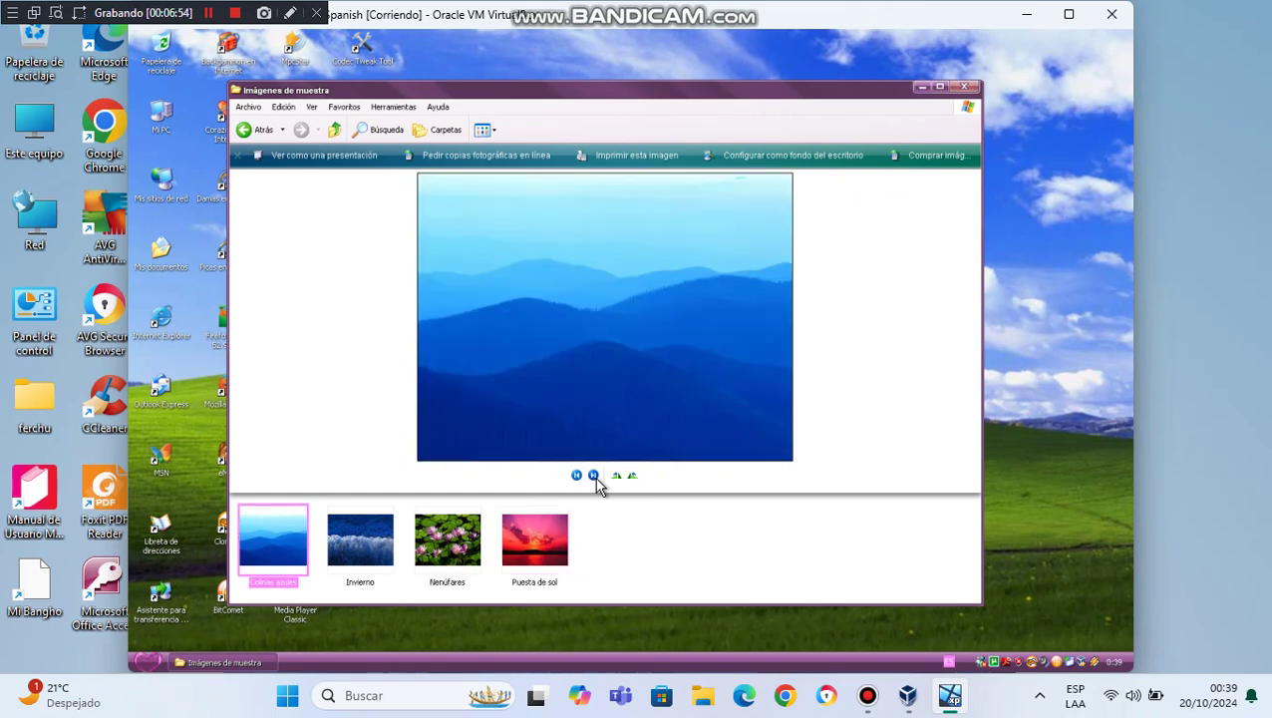
- Go back from the sample pictures to Mis documentos and close the folder window
{"action": "left_click", "coordinate": [258, 131]}
{"action": "left_click", "coordinate": [259, 131]}
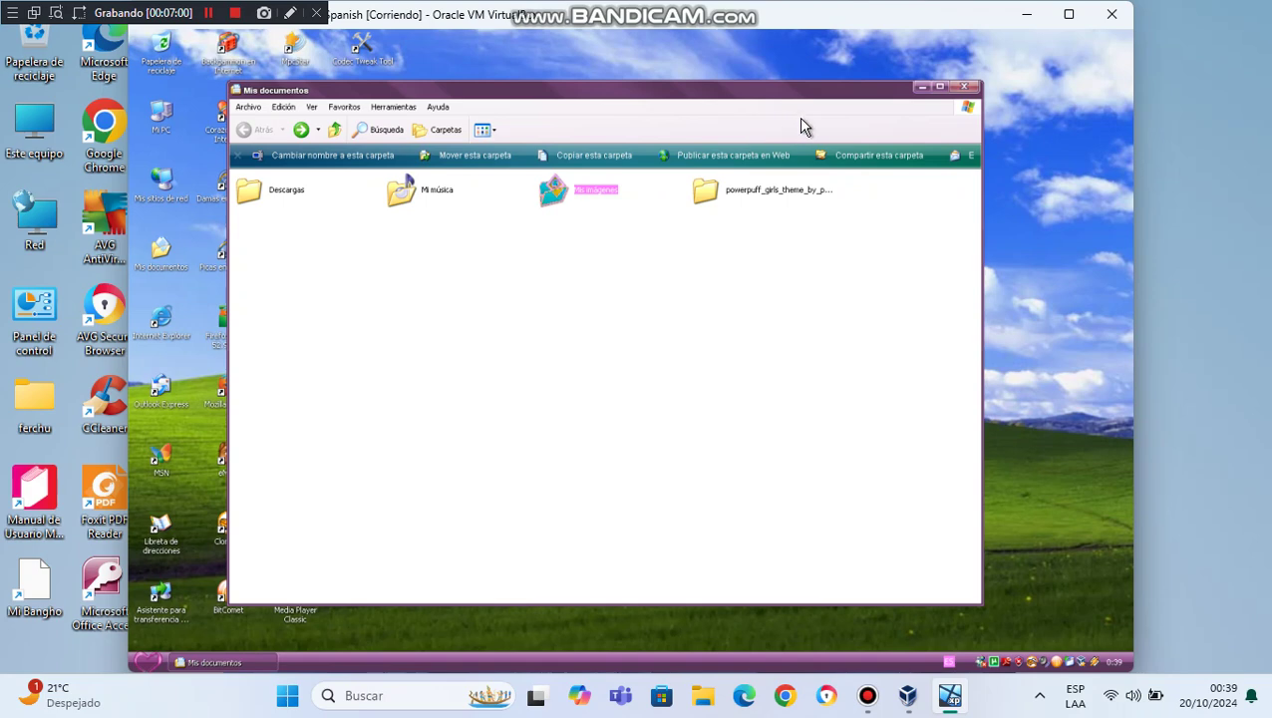
{"action": "left_click", "coordinate": [963, 87]}
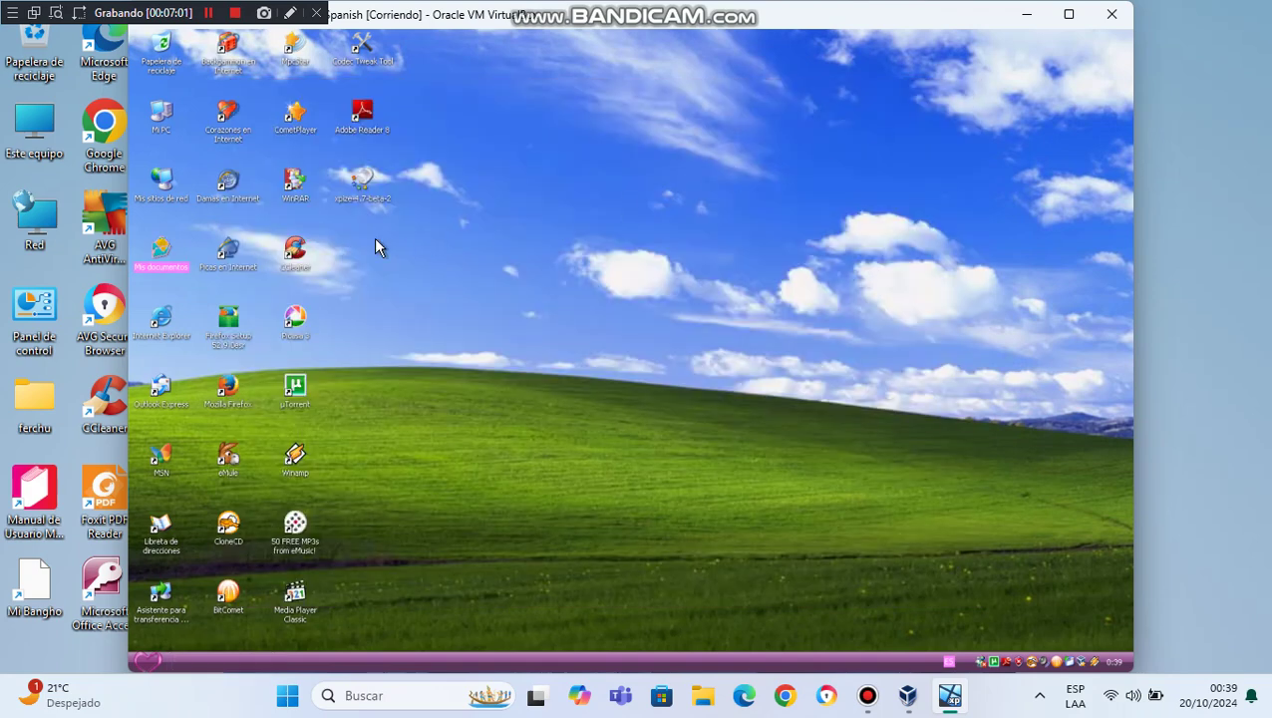
- Open the properties of Disco local (C:) from Mi PC and examine its General, Herramientas, Hardware, Compartir and Cuota pages
{"action": "double_click", "coordinate": [162, 115]}
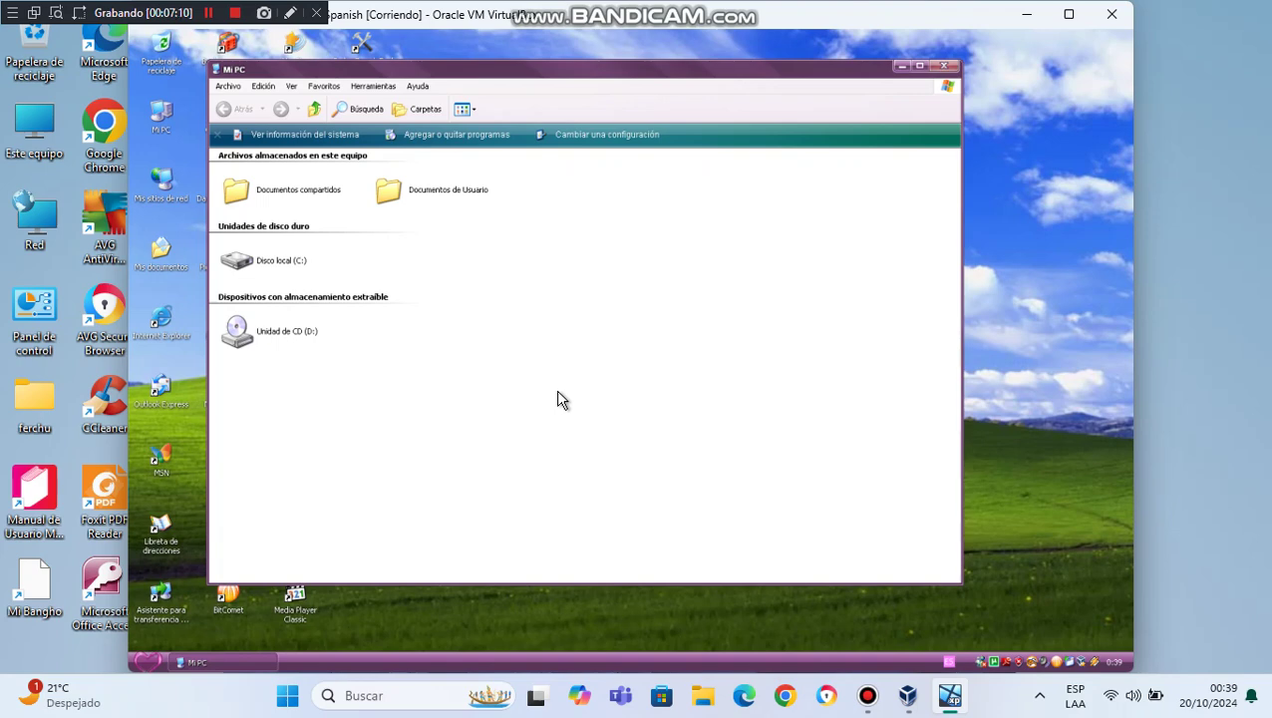
{"action": "right_click", "coordinate": [243, 265]}
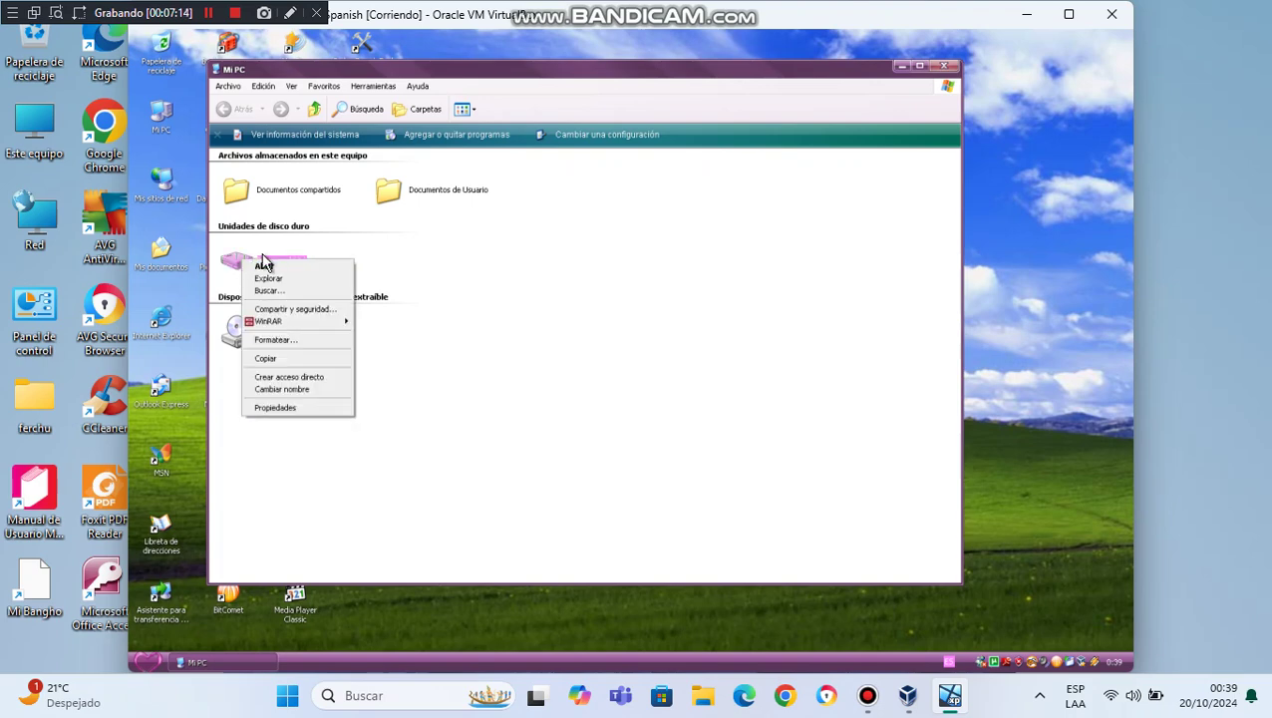
{"action": "left_click", "coordinate": [329, 409]}
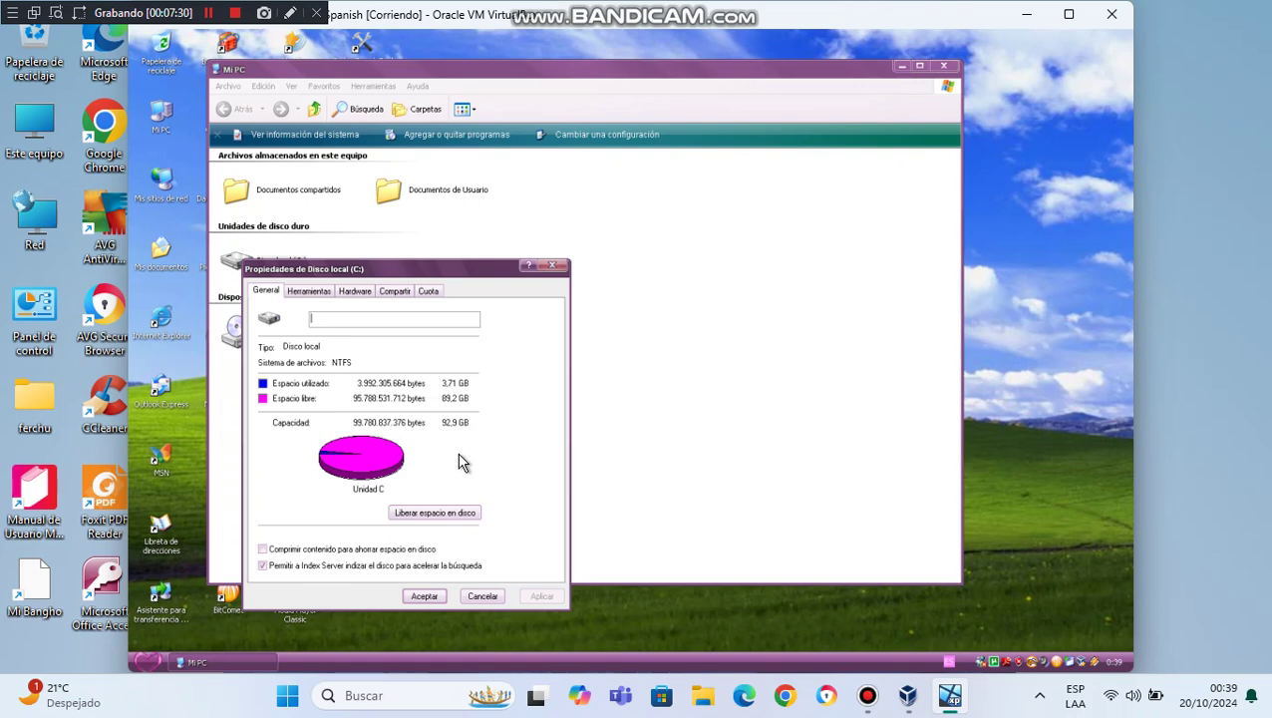
{"action": "left_click", "coordinate": [313, 292]}
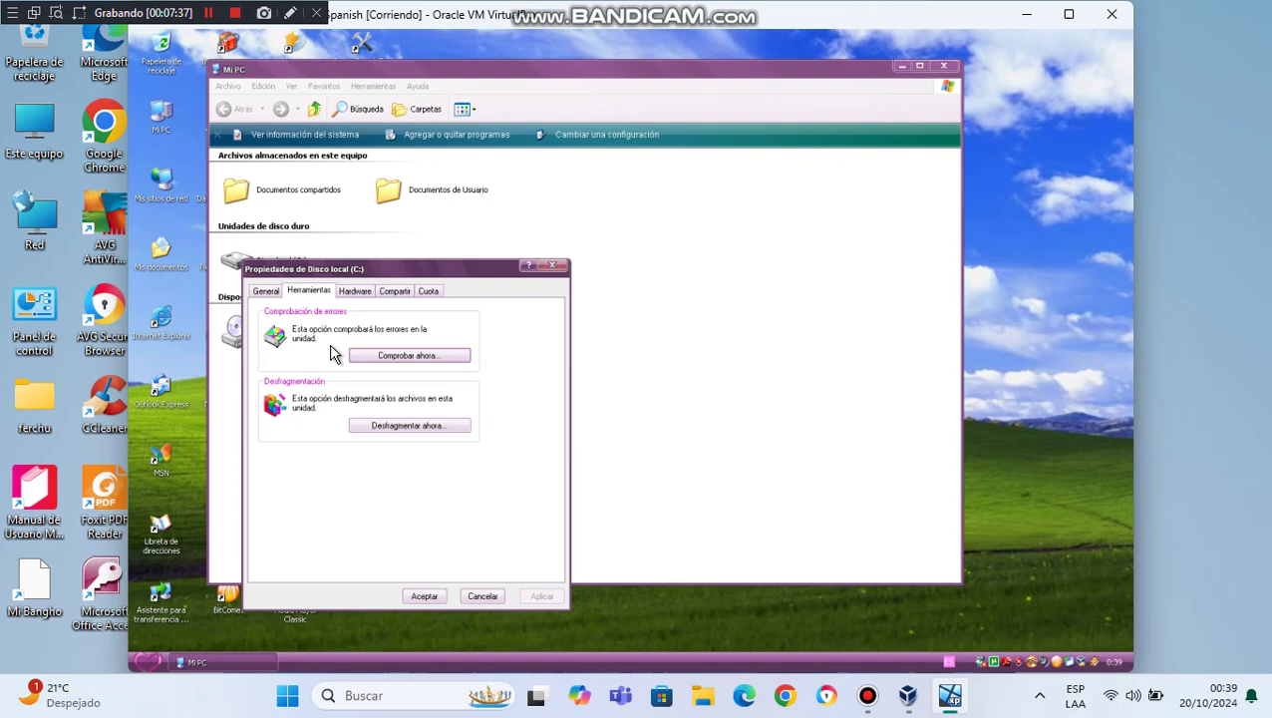
{"action": "left_click", "coordinate": [357, 293]}
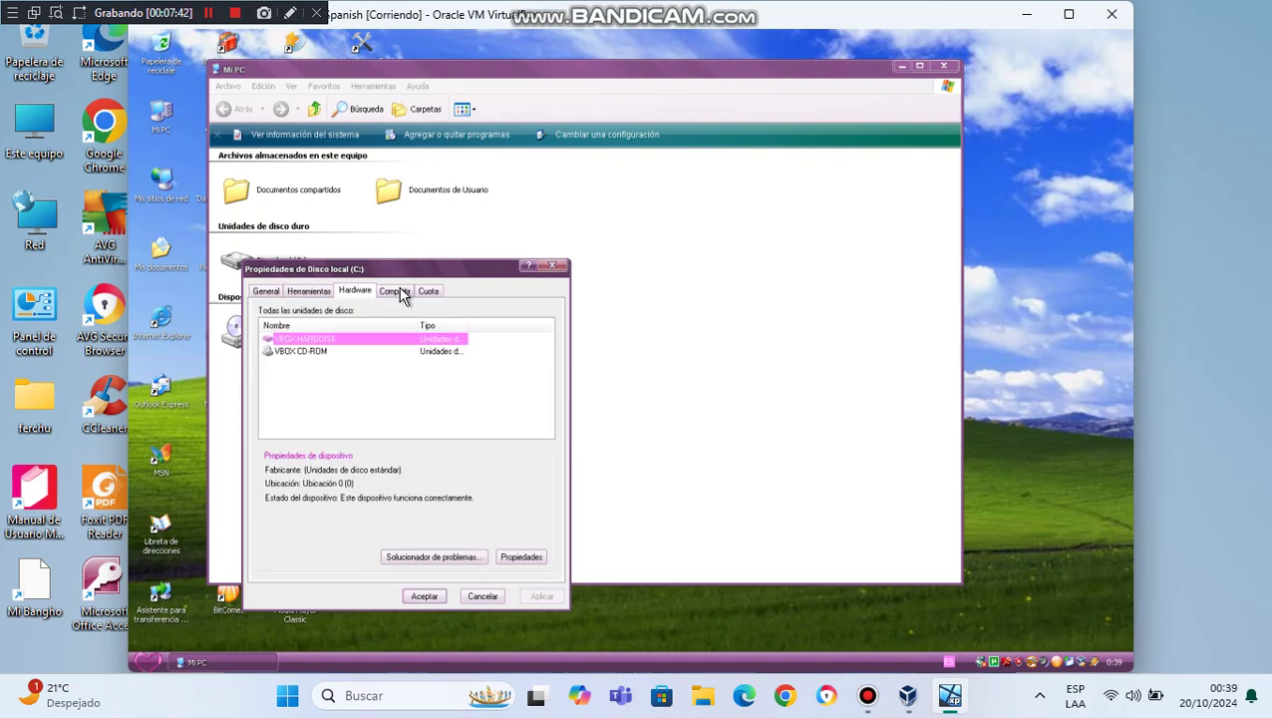
{"action": "left_click", "coordinate": [399, 292]}
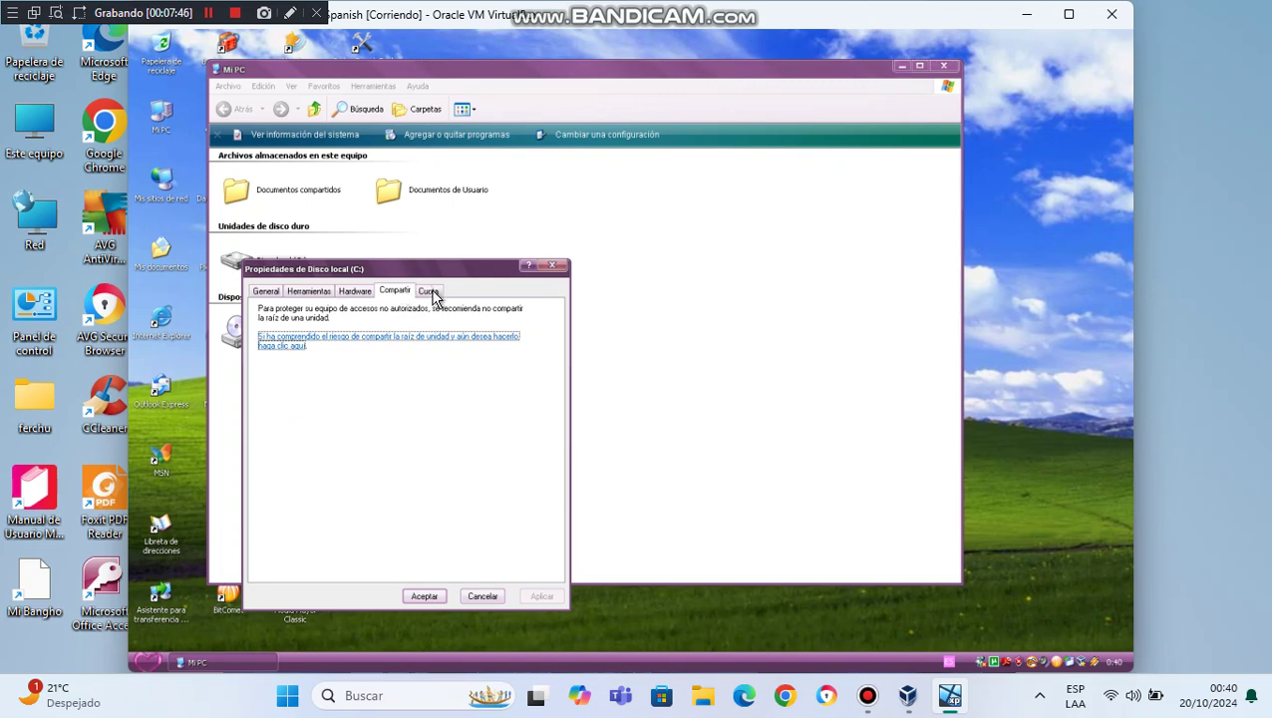
{"action": "left_click", "coordinate": [431, 296]}
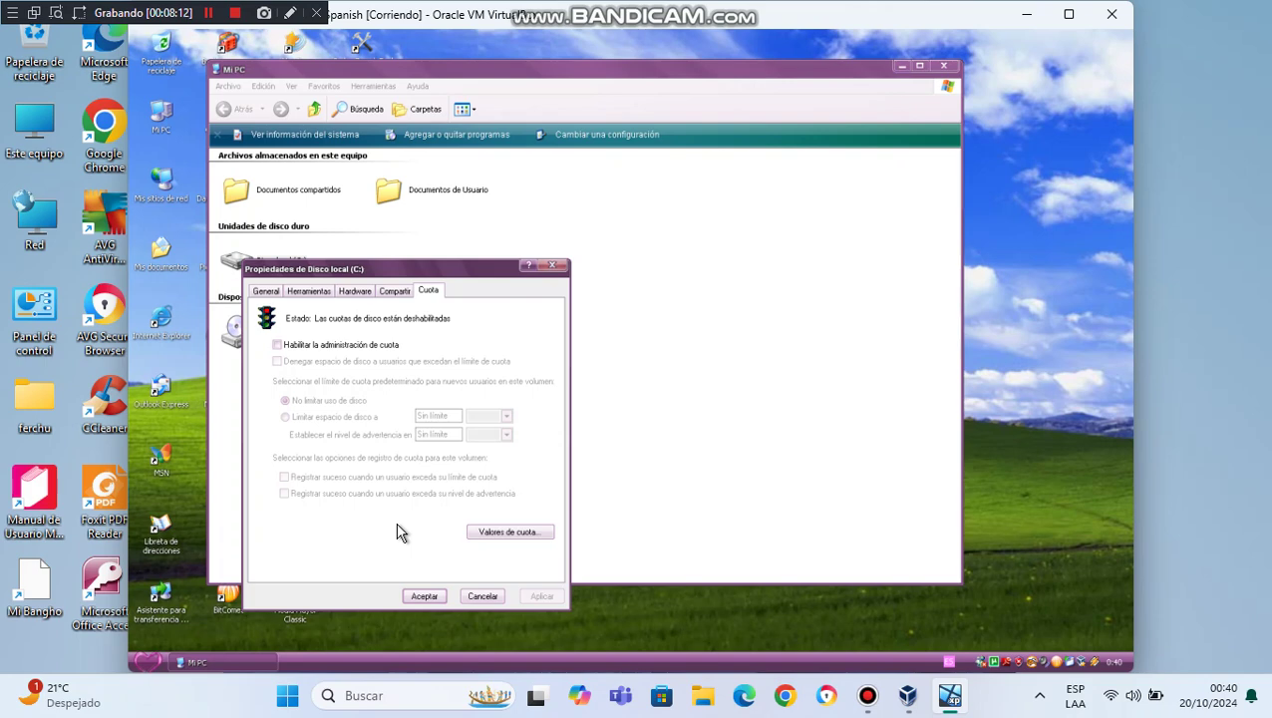
- Review the drive's property pages again from Compartir back to General, and close the properties dialog and Mi PC
{"action": "left_click", "coordinate": [393, 291]}
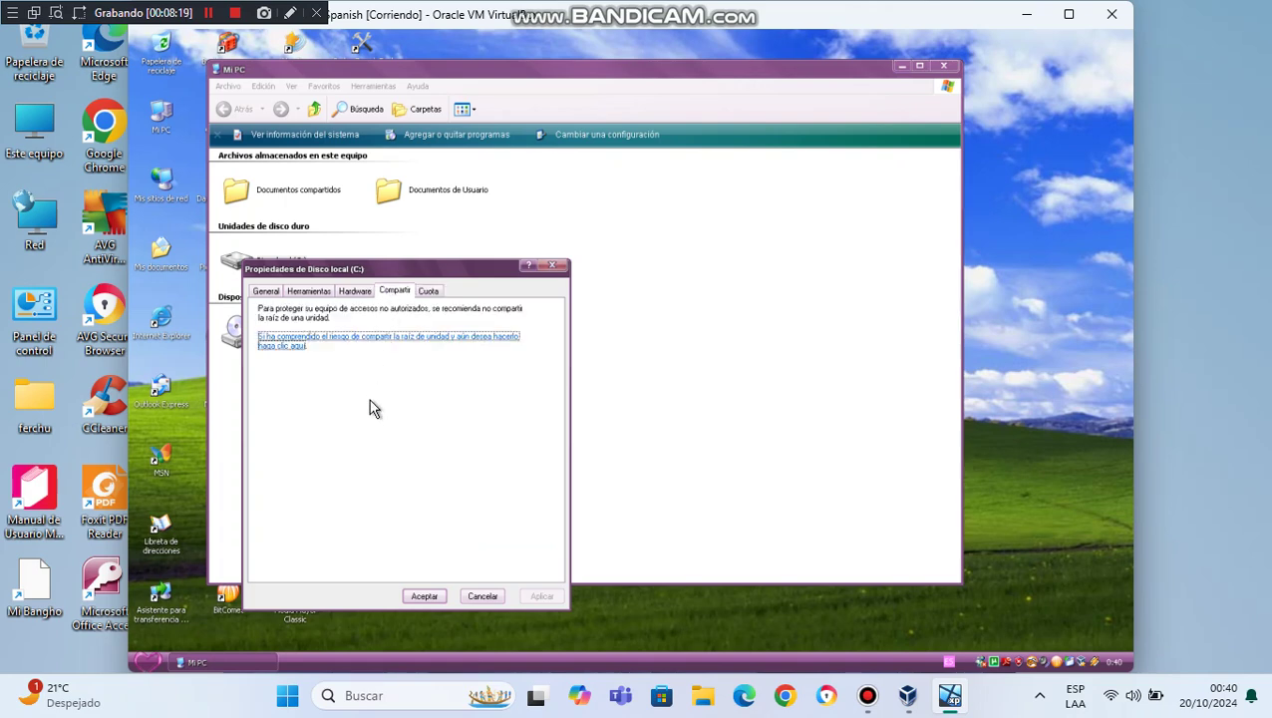
{"action": "left_click", "coordinate": [355, 293]}
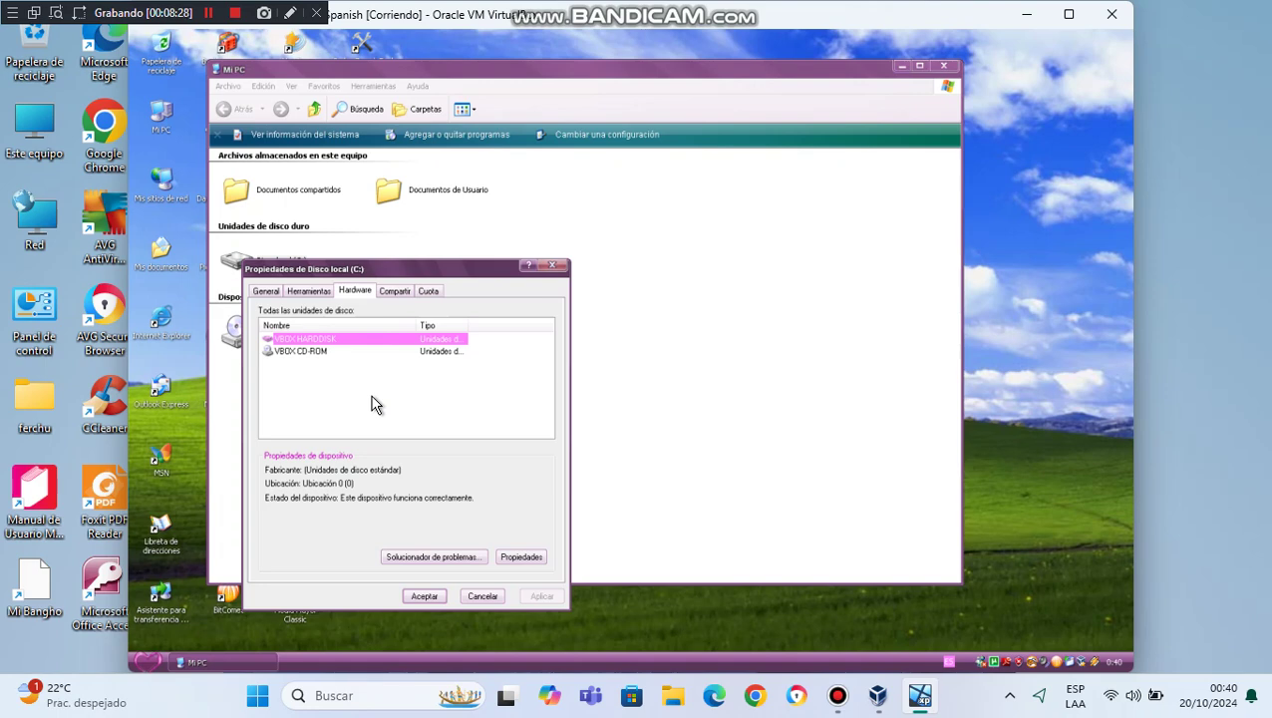
{"action": "left_click", "coordinate": [321, 296]}
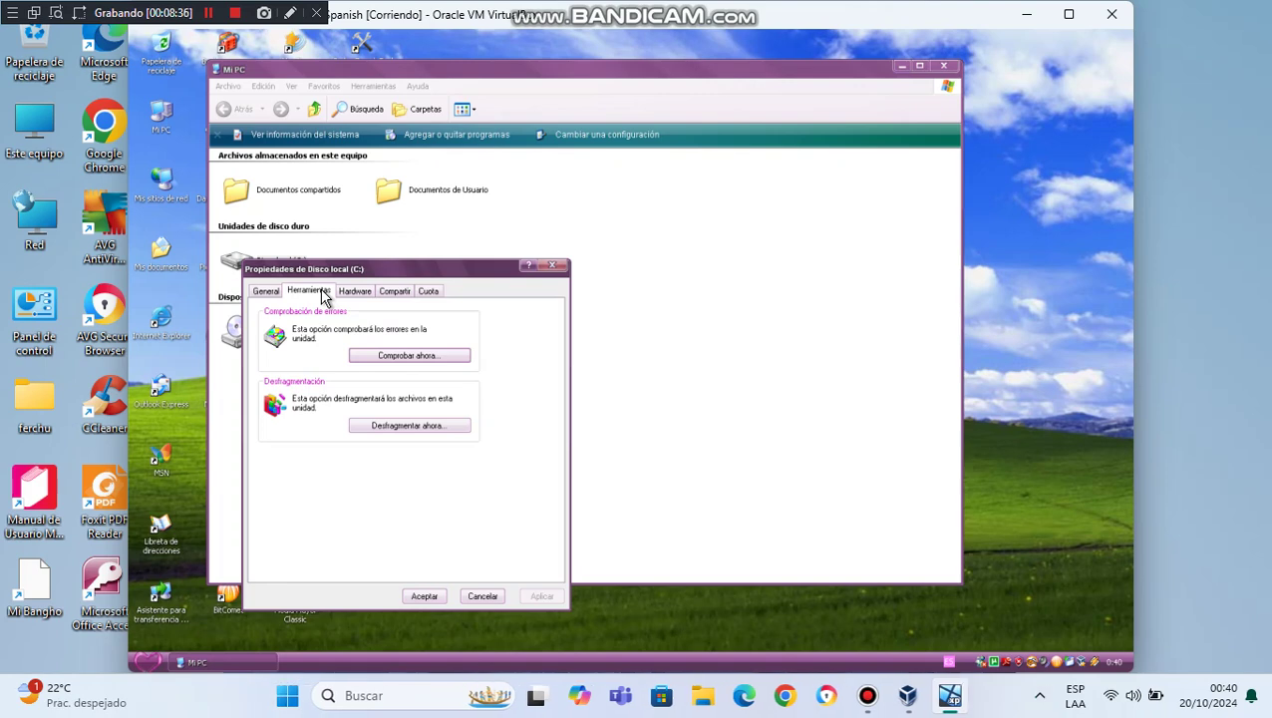
{"action": "left_click", "coordinate": [268, 291]}
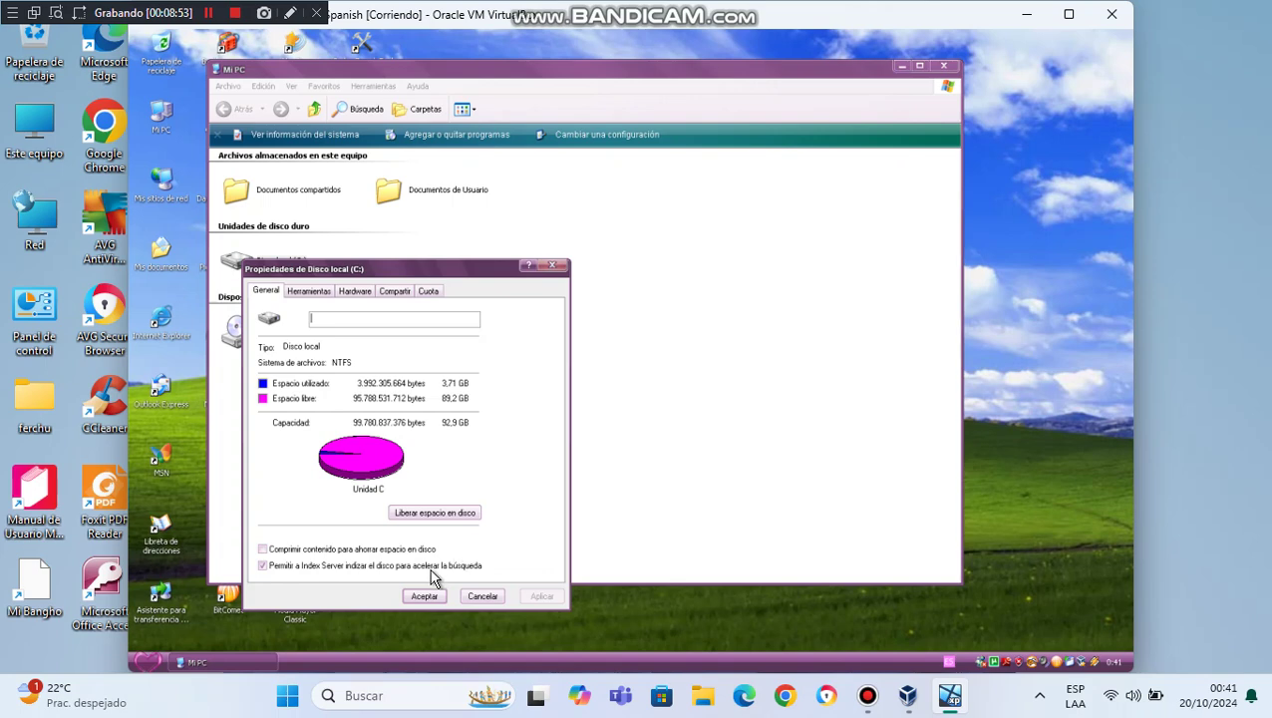
{"action": "left_click", "coordinate": [423, 596]}
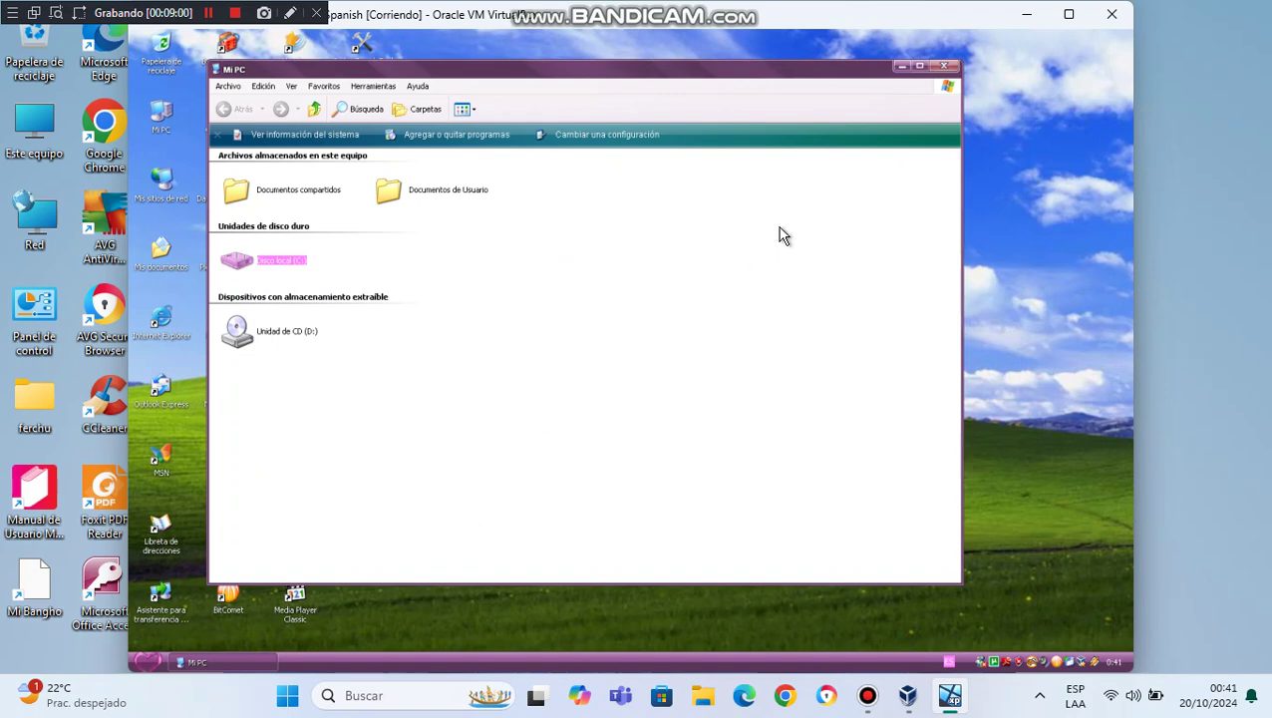
{"action": "left_click", "coordinate": [943, 67]}
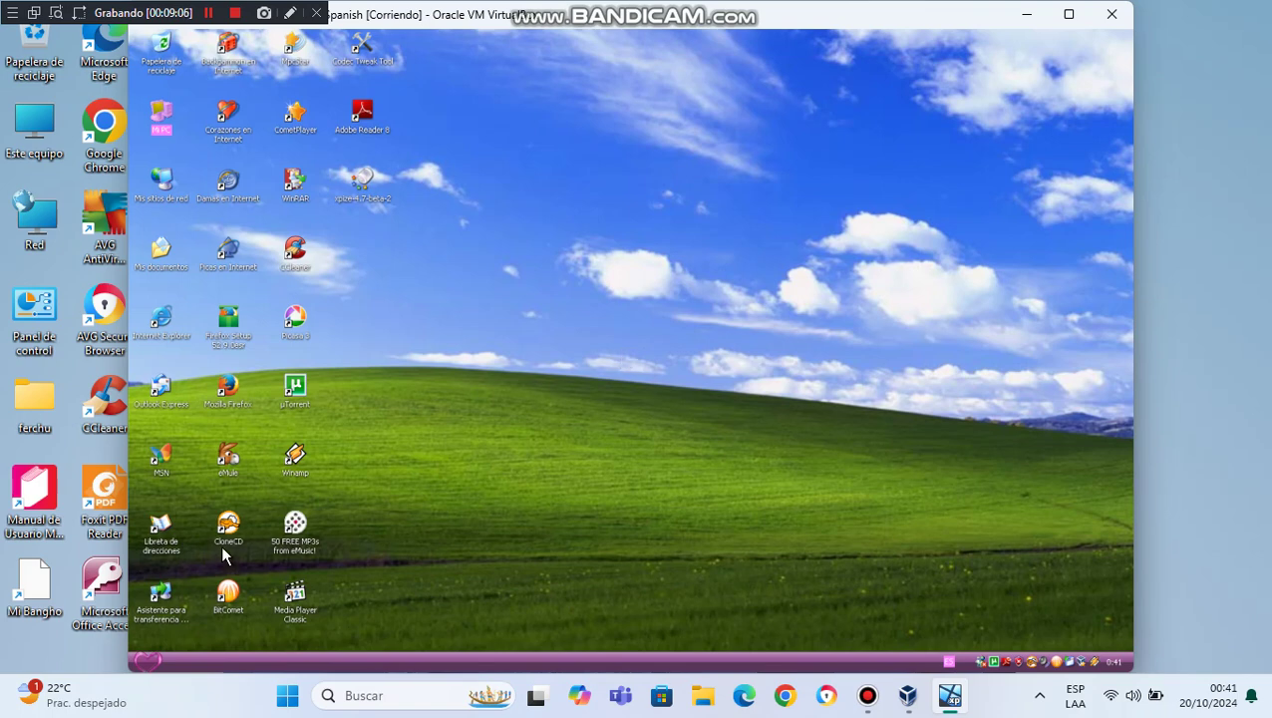
- Shut down the Windows XP virtual machine and close the Oracle VM VirtualBox manager
{"action": "left_click", "coordinate": [148, 661]}
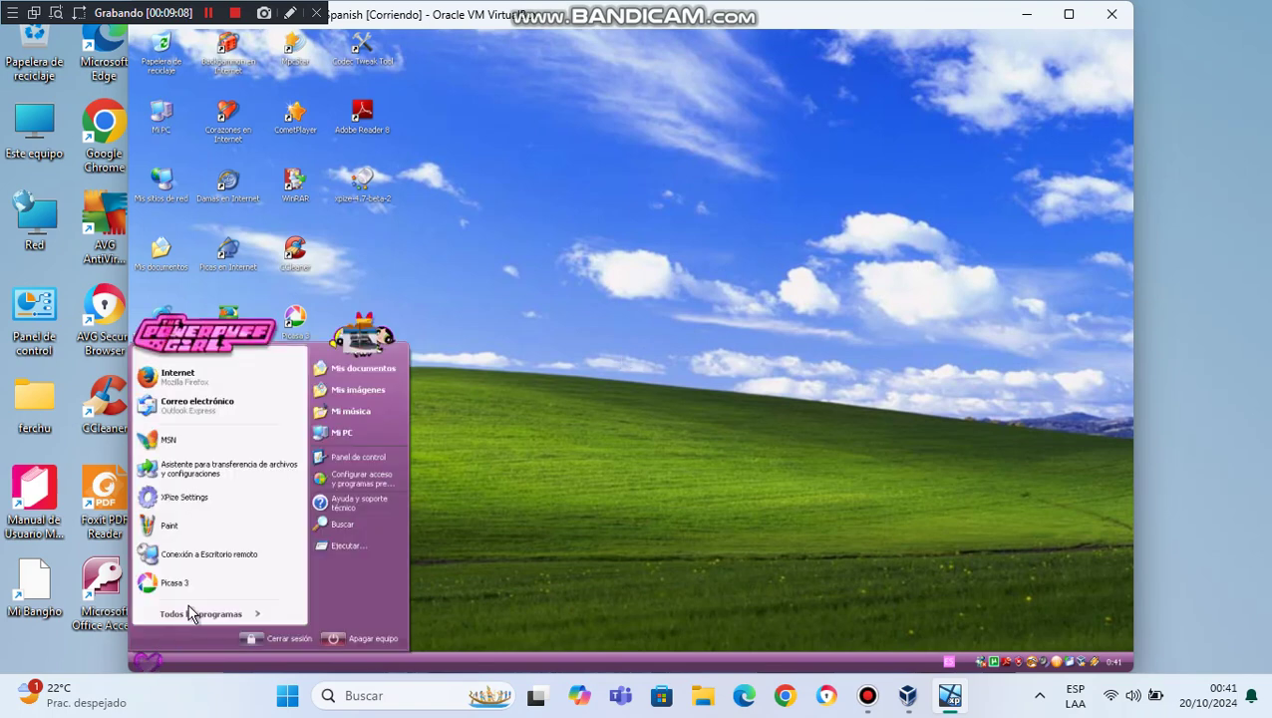
{"action": "left_click", "coordinate": [353, 635]}
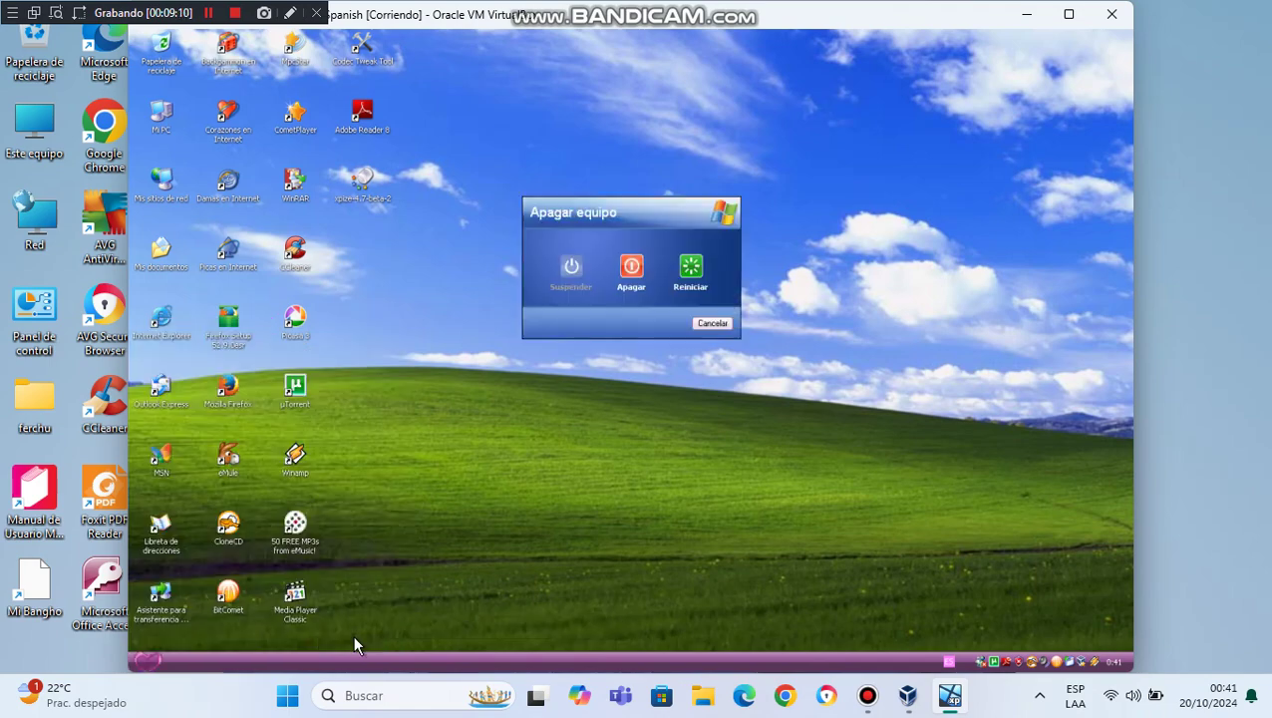
{"action": "left_click", "coordinate": [631, 268]}
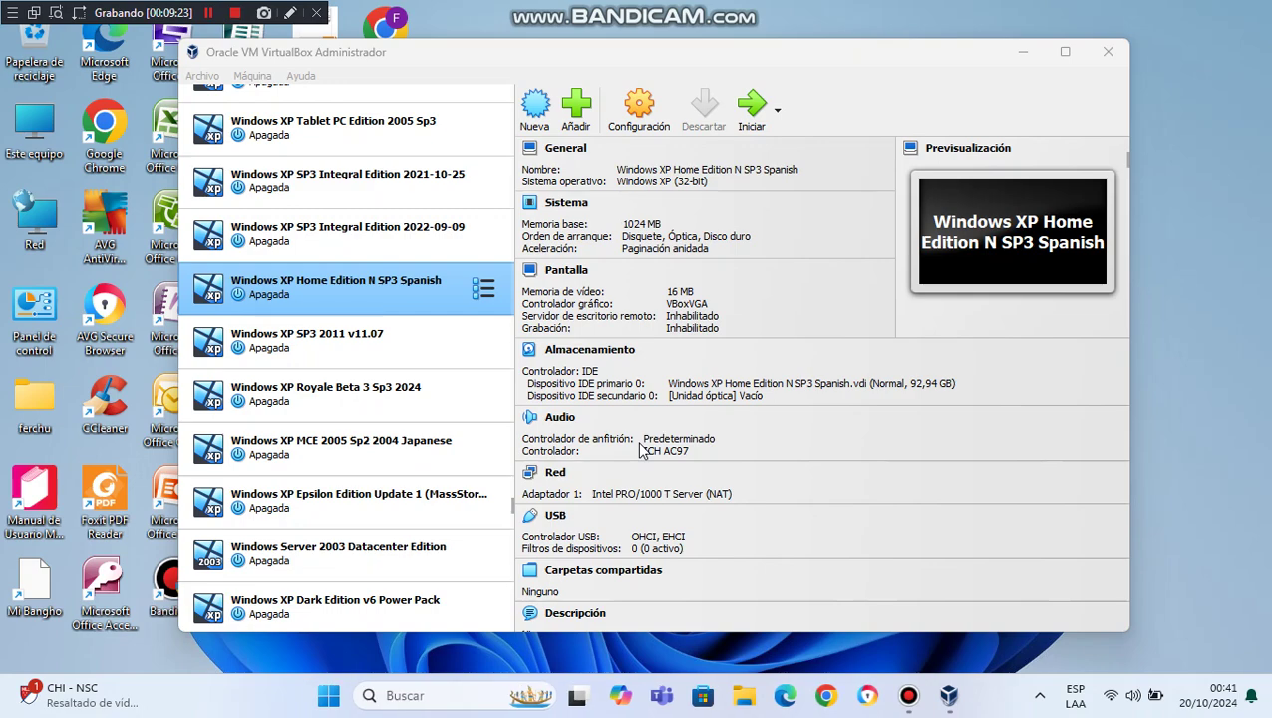
{"action": "left_click", "coordinate": [1107, 58]}
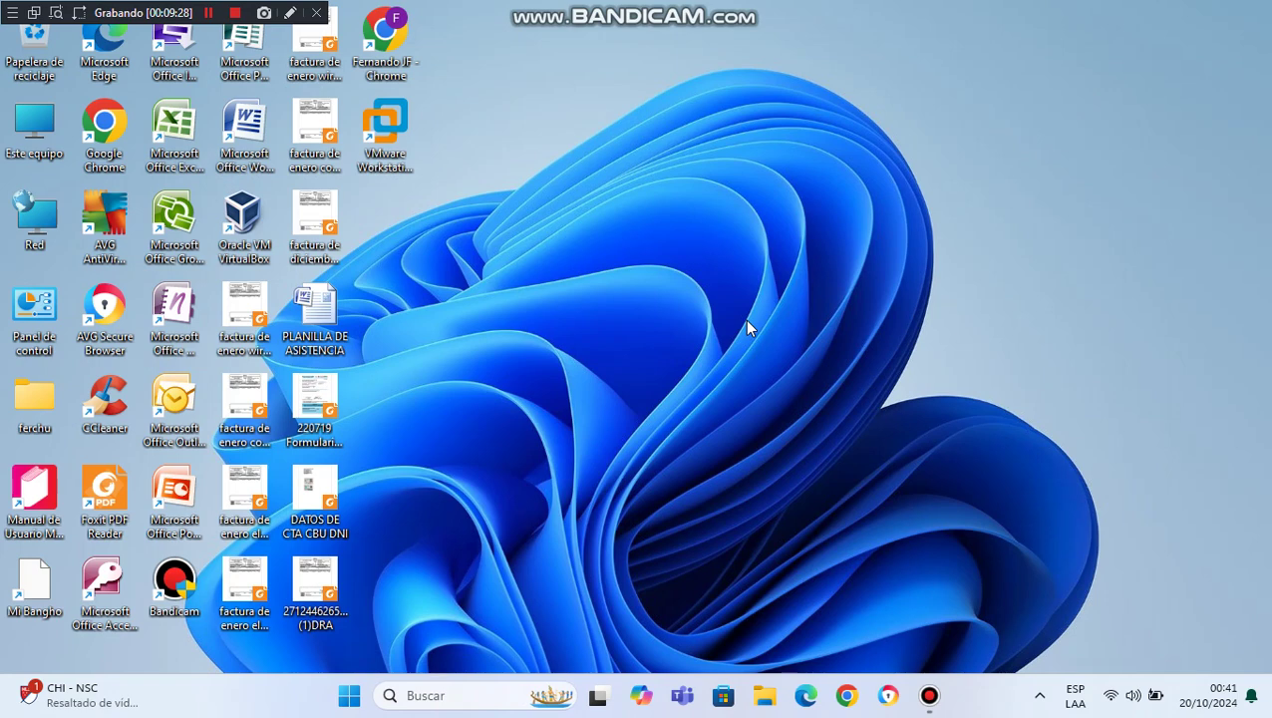
{"action": "left_click", "coordinate": [930, 695]}
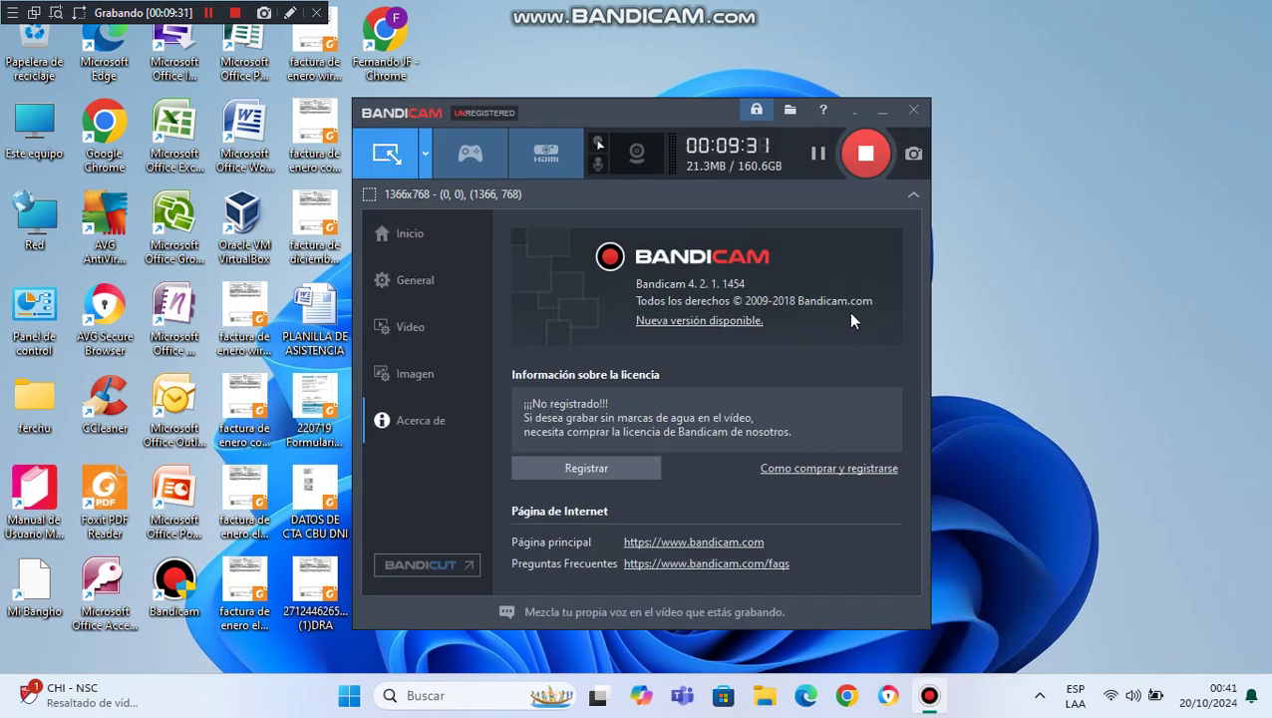